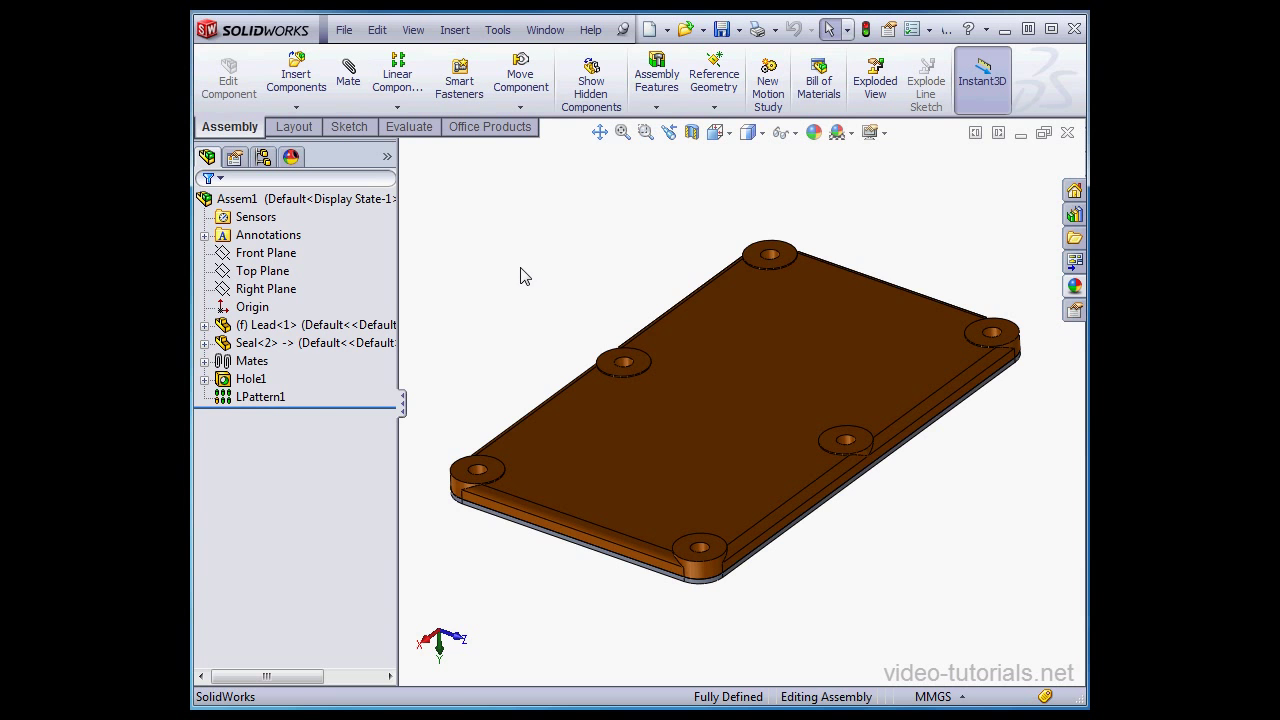
- Insert Washer.SLDPRT into the assembly, placing it just off the plate's left corner
left_click(298, 86)
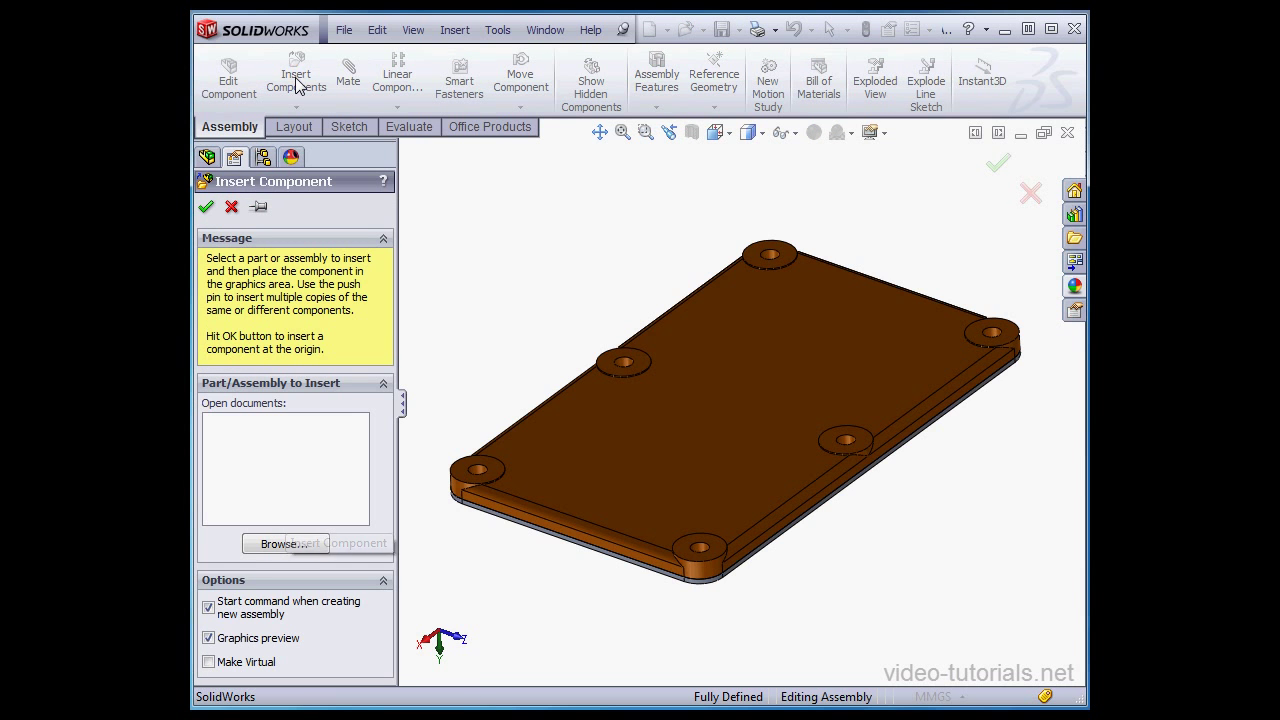
left_click(290, 546)
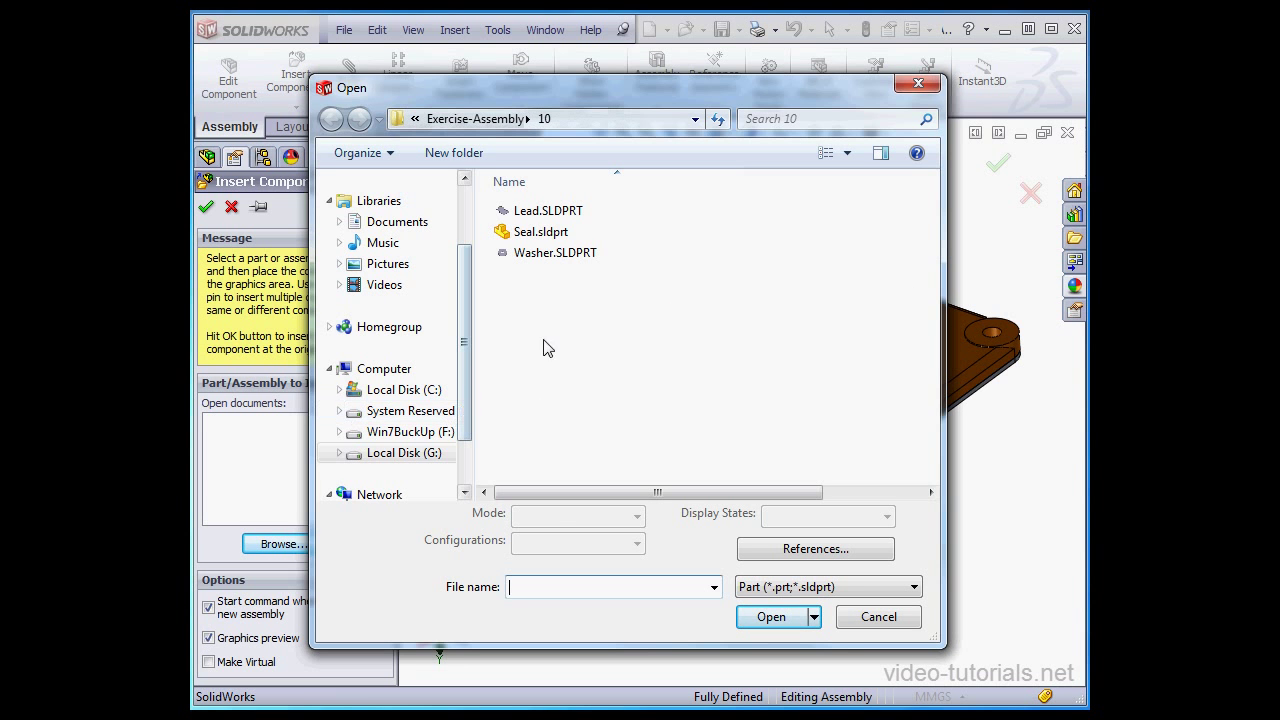
left_click(552, 257)
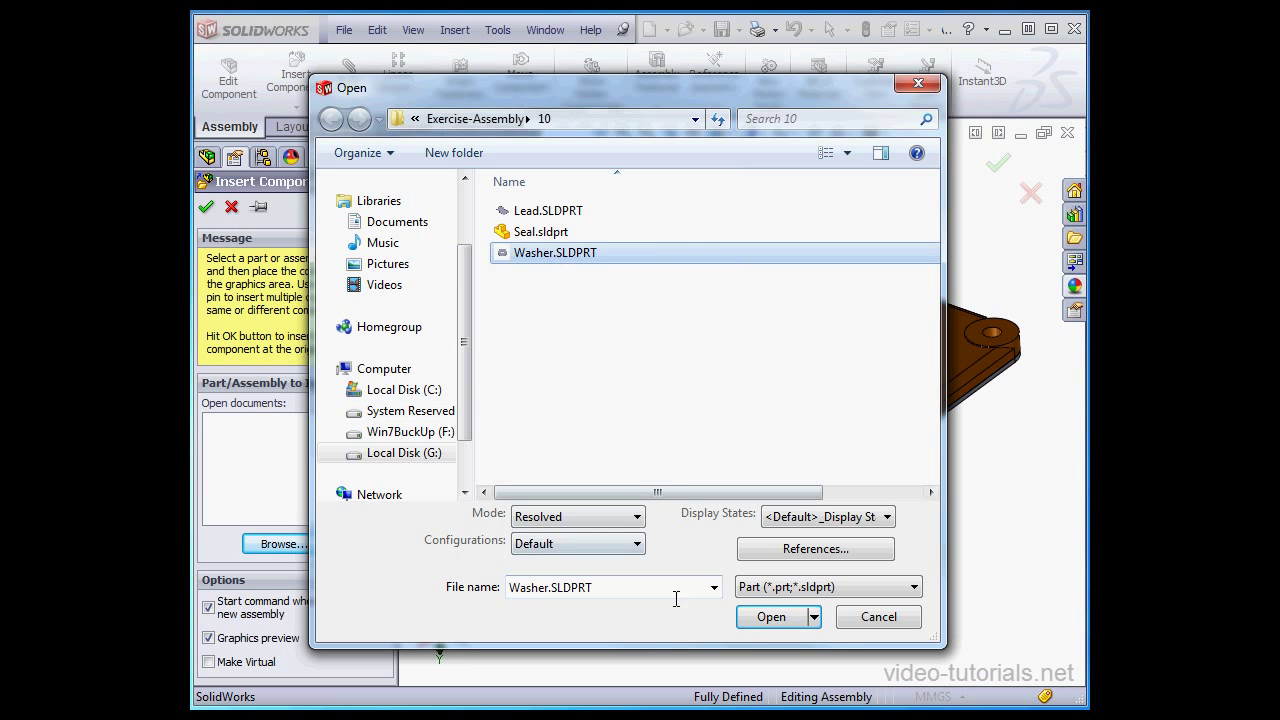
left_click(770, 618)
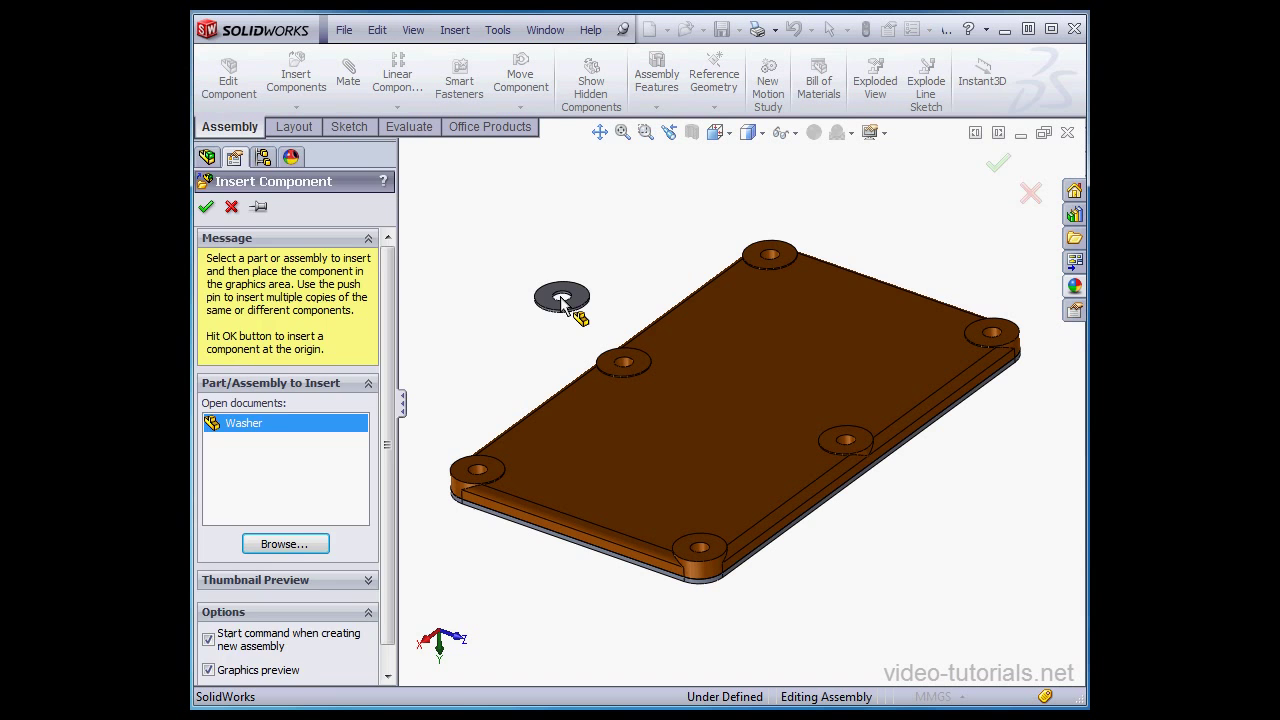
left_click(573, 307)
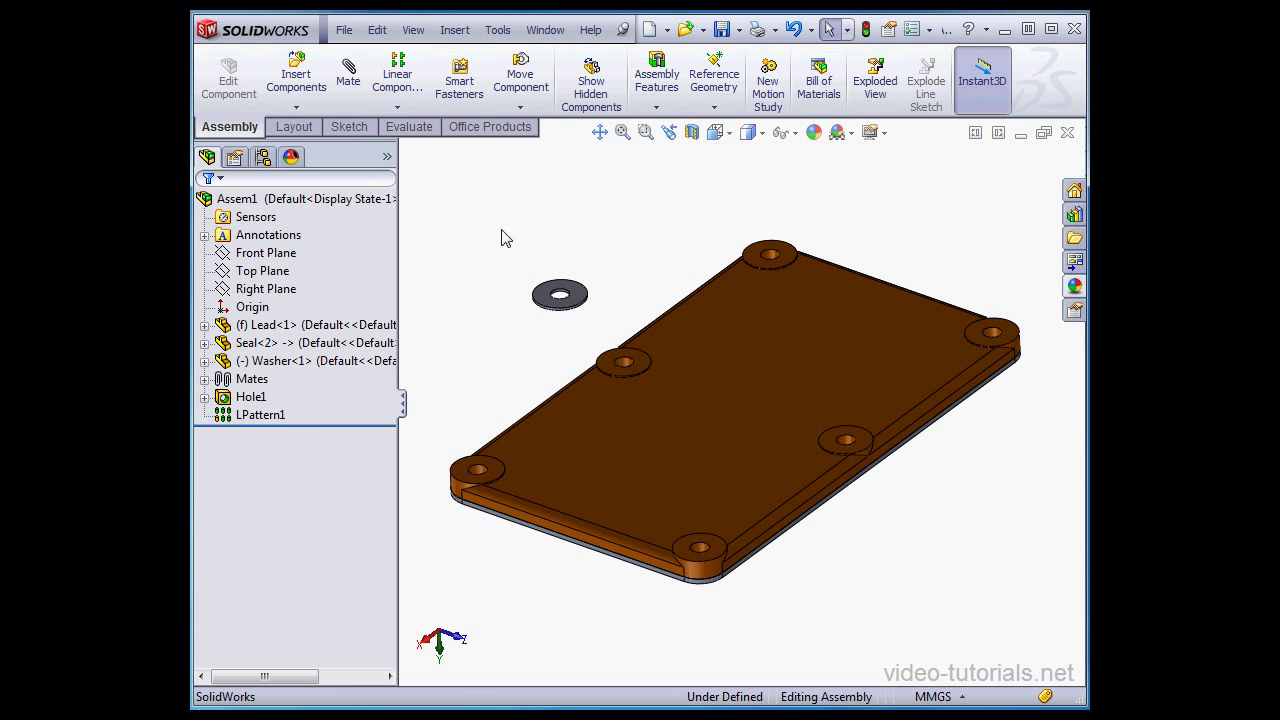
- Mate the washer's circular edge coincident with the nearest corner hole edge on Lead
left_click(348, 74)
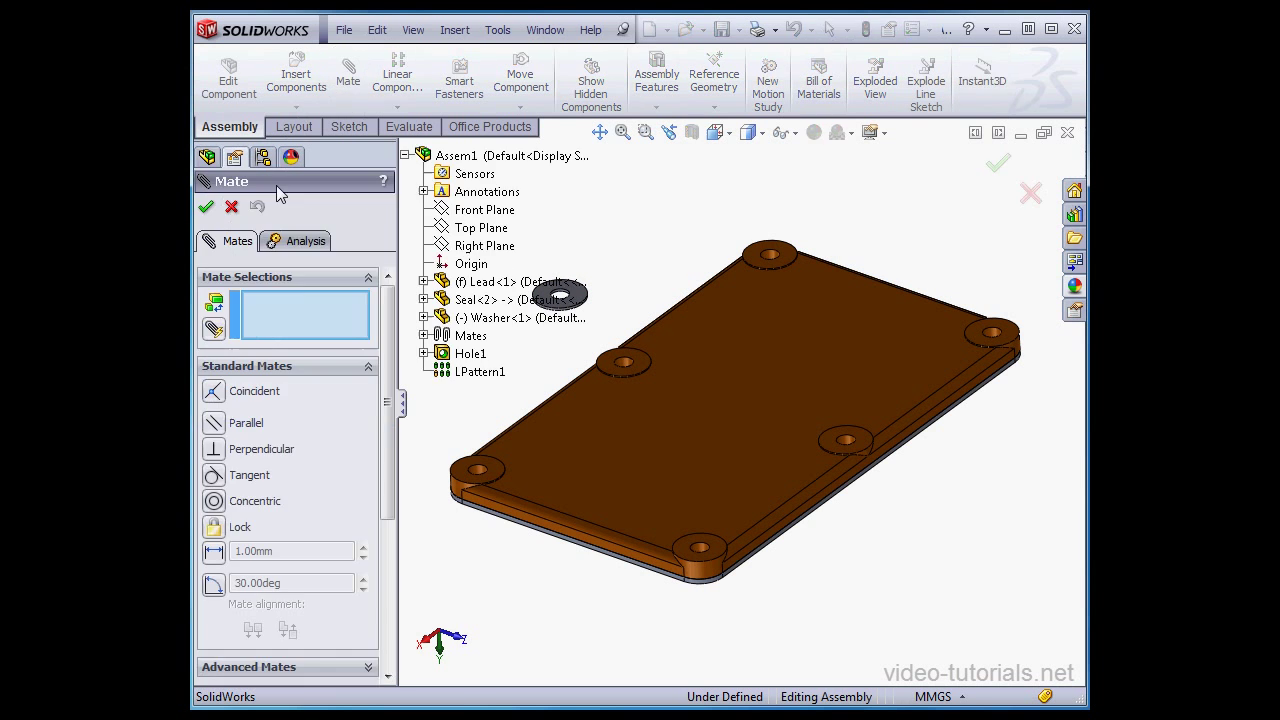
left_click(406, 156)
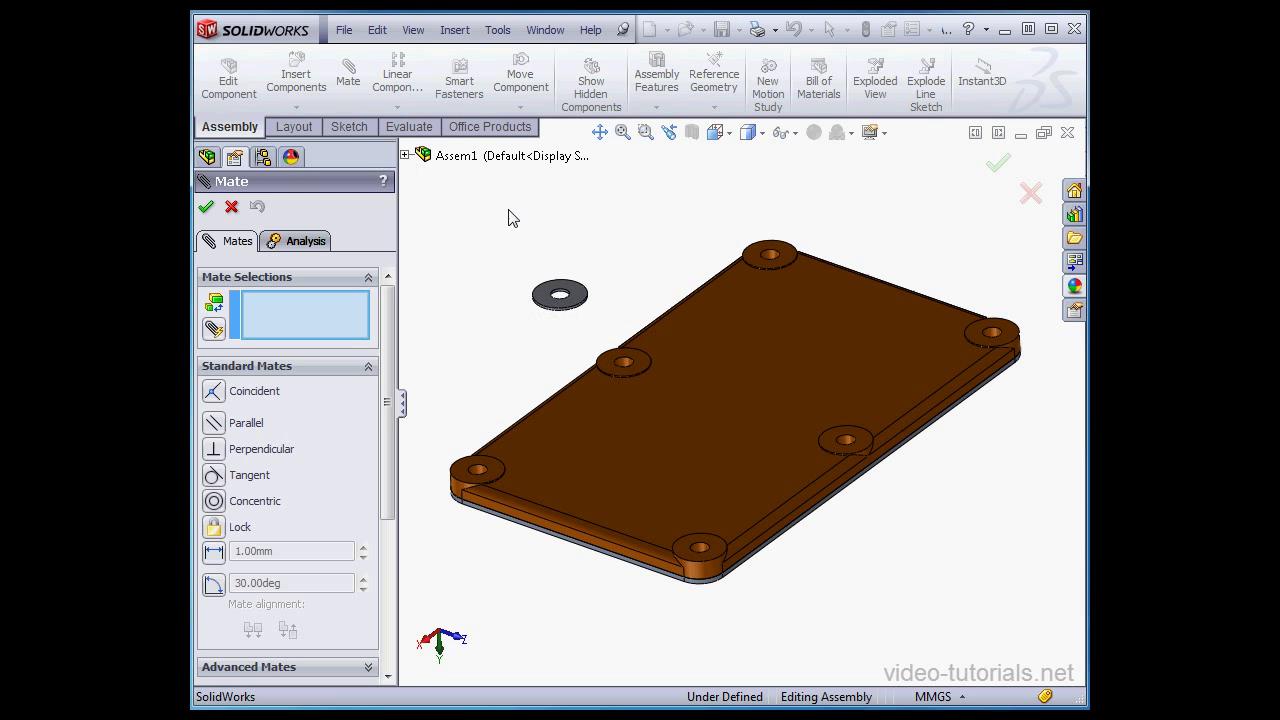
left_click(560, 312)
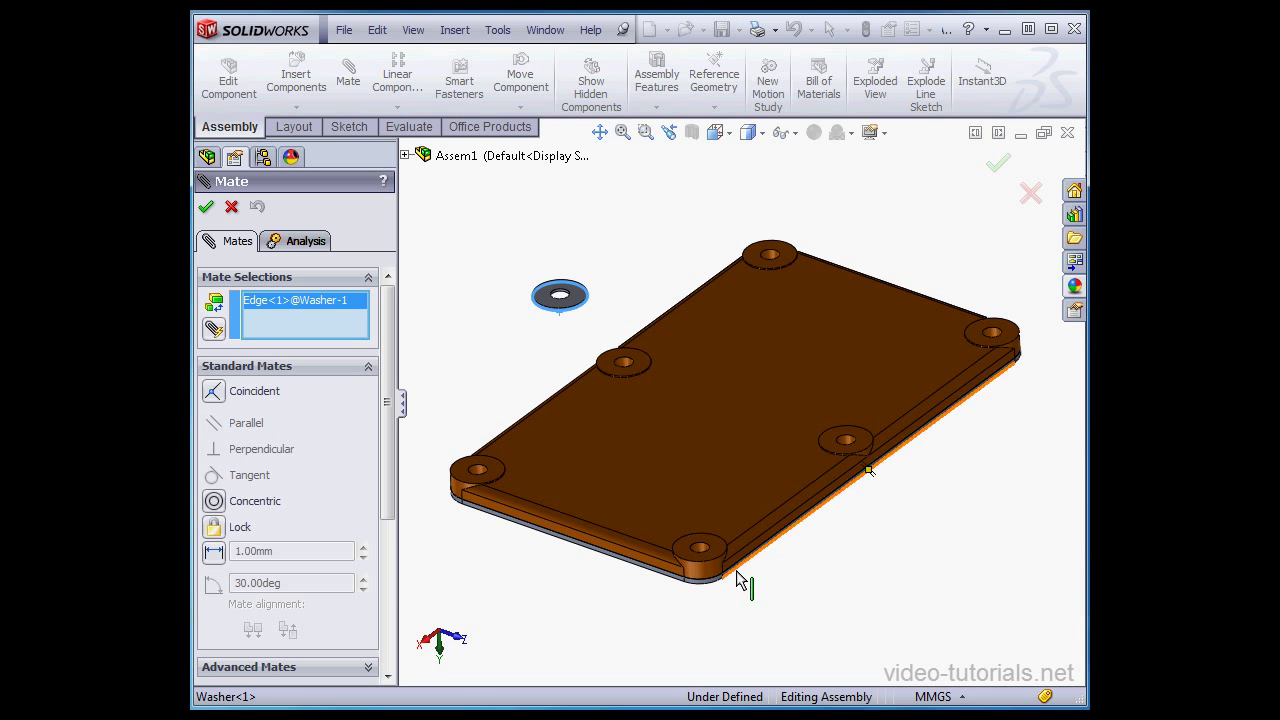
left_click(700, 560)
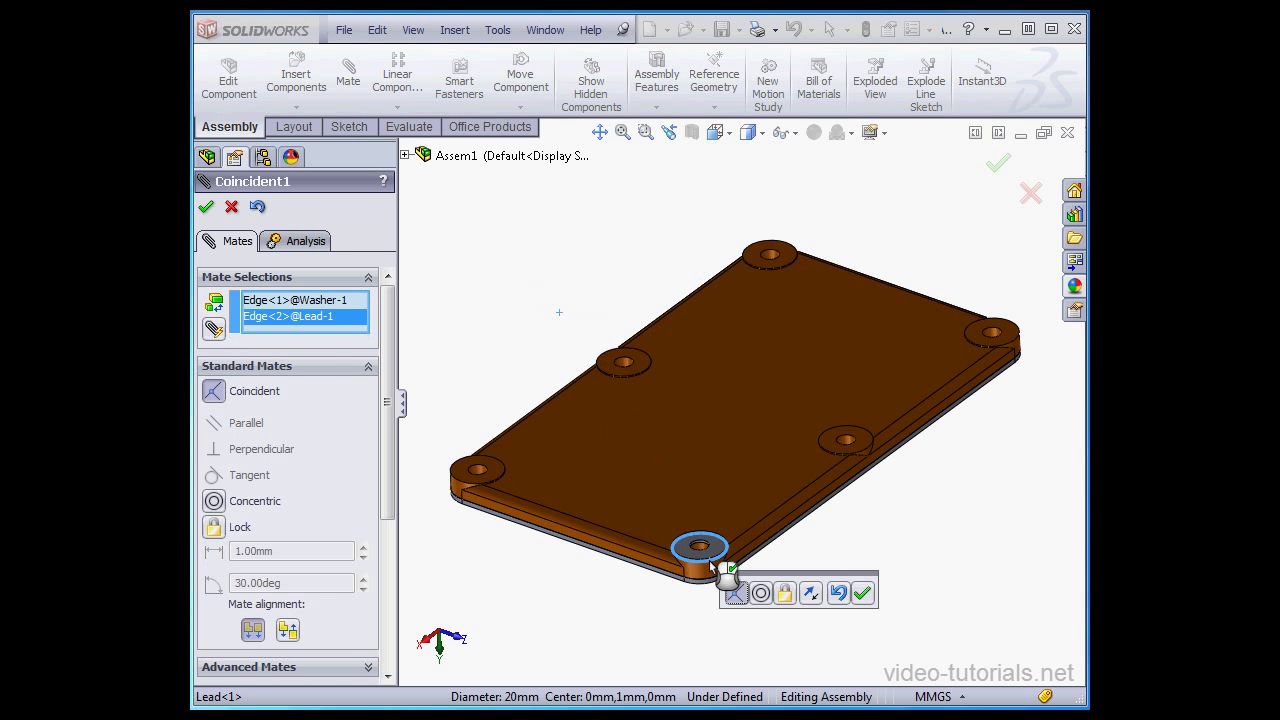
left_click(862, 593)
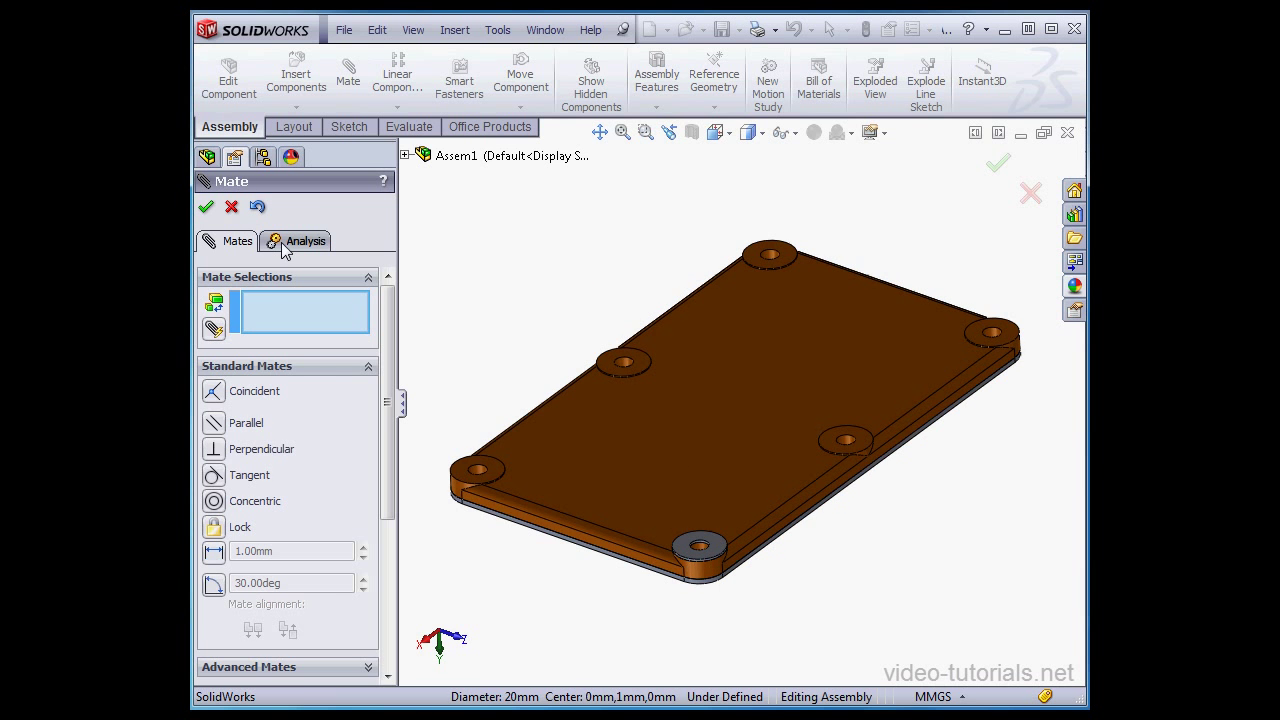
left_click(231, 206)
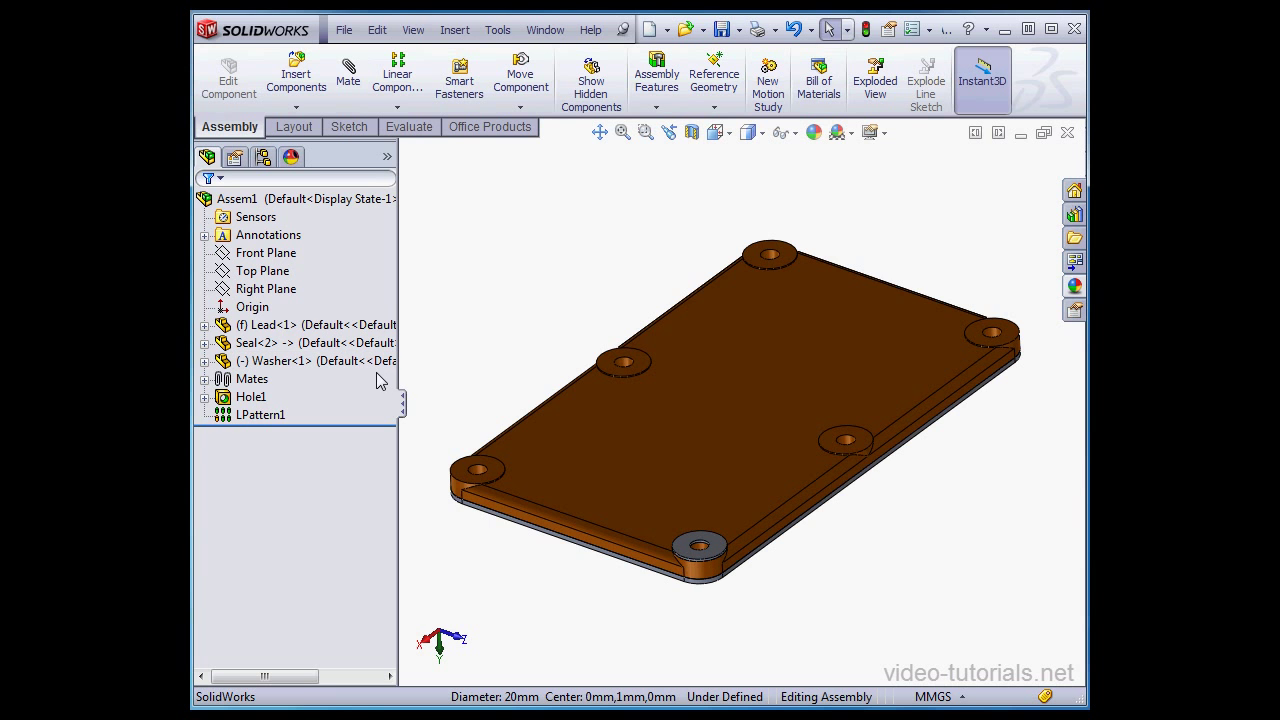
left_click(655, 558)
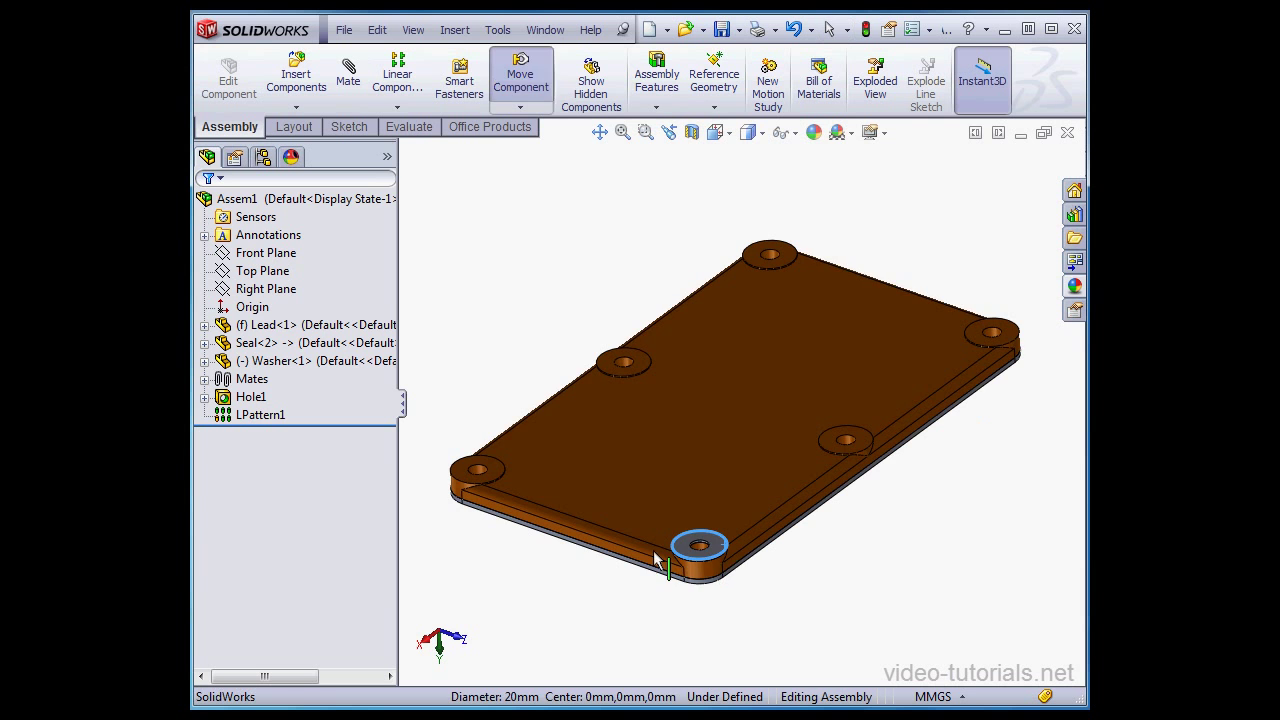
key("Escape")
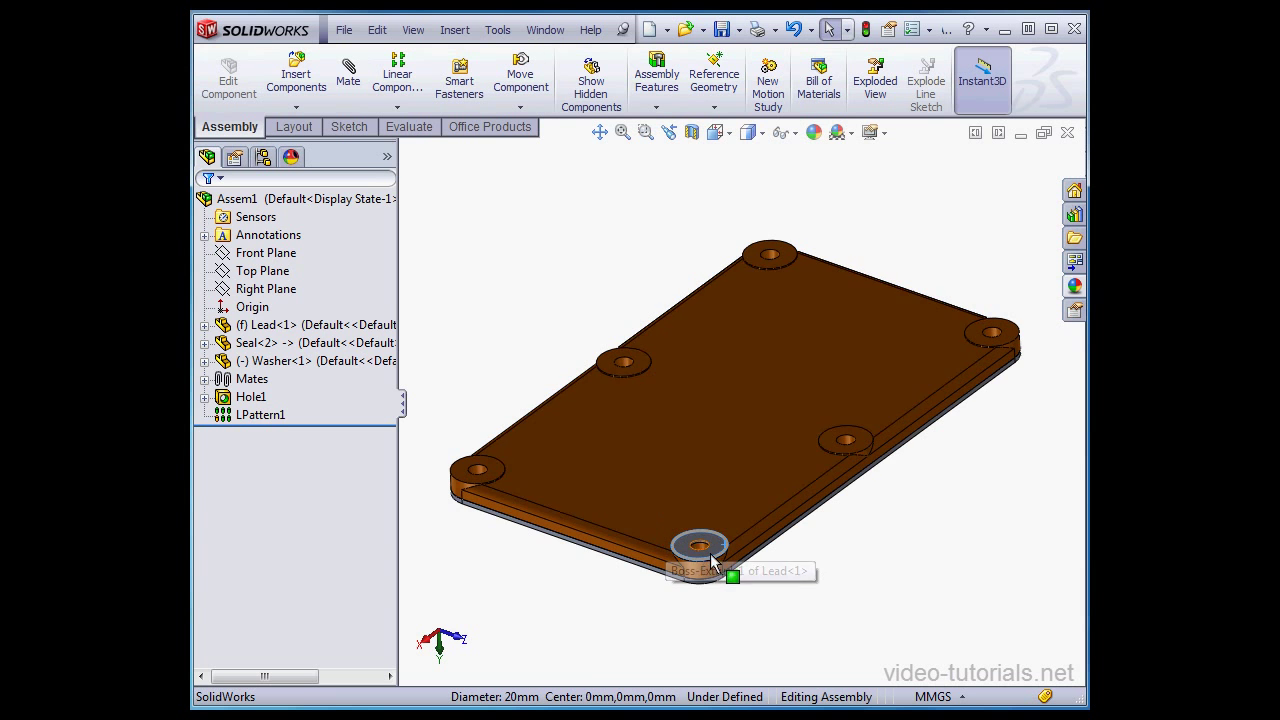
left_click(710, 562)
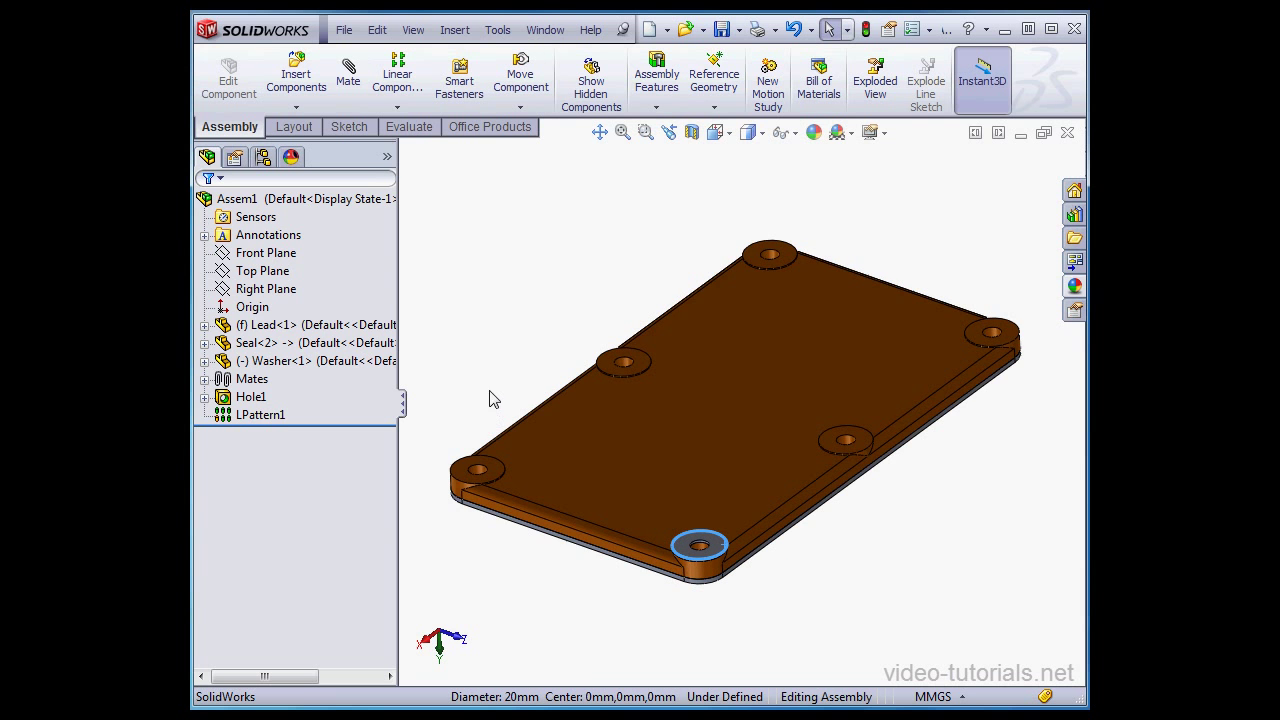
left_click(454, 414)
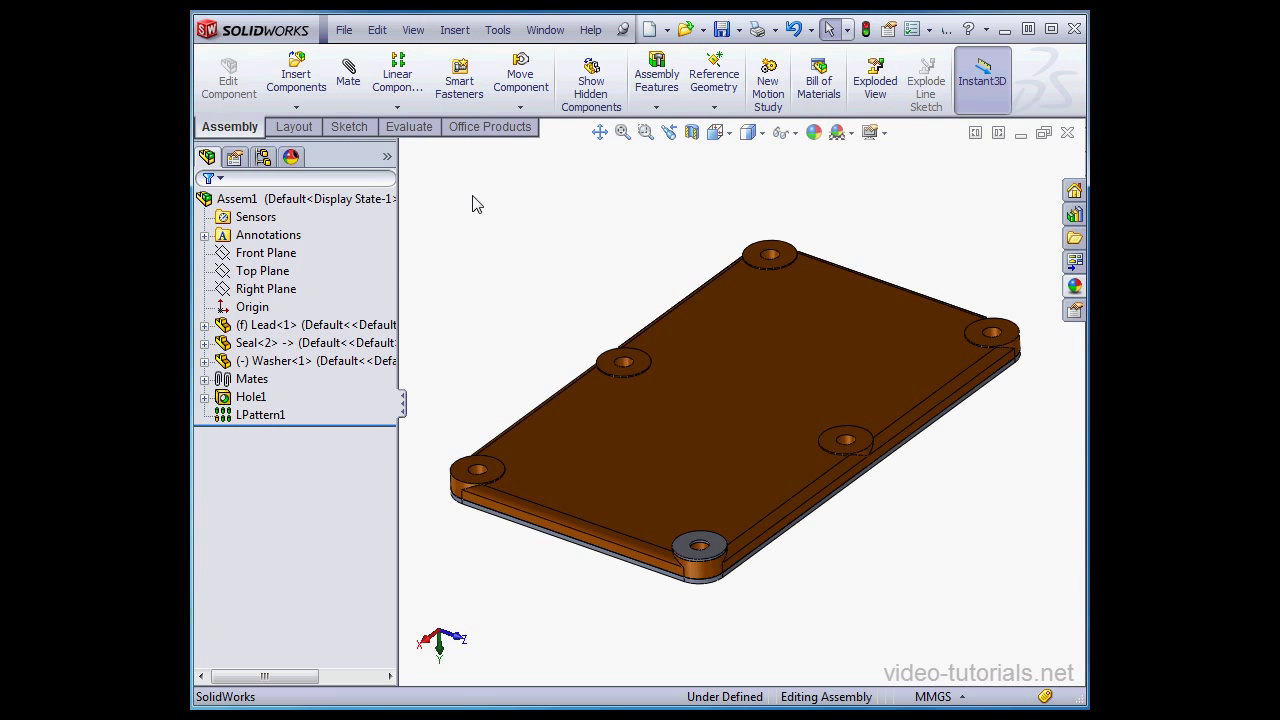
- Add a Parallel mate between the assembly Front Plane and the washer's Front Plane
left_click(348, 72)
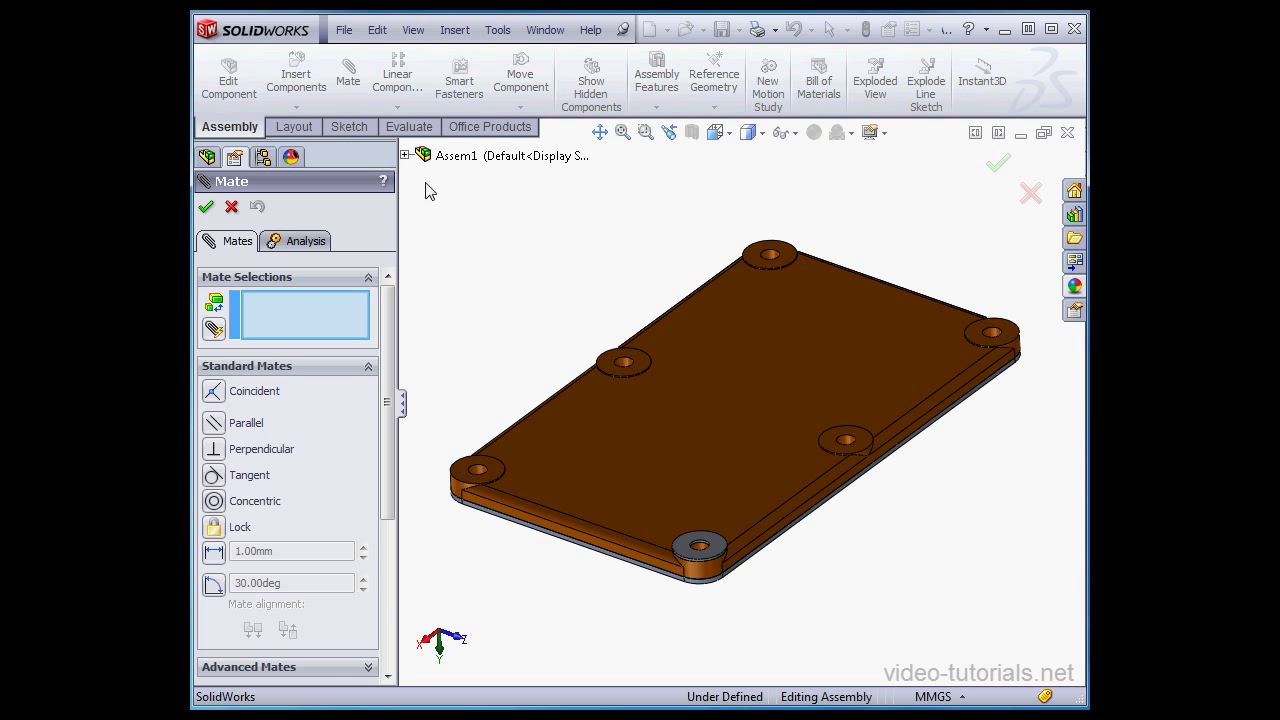
left_click(405, 156)
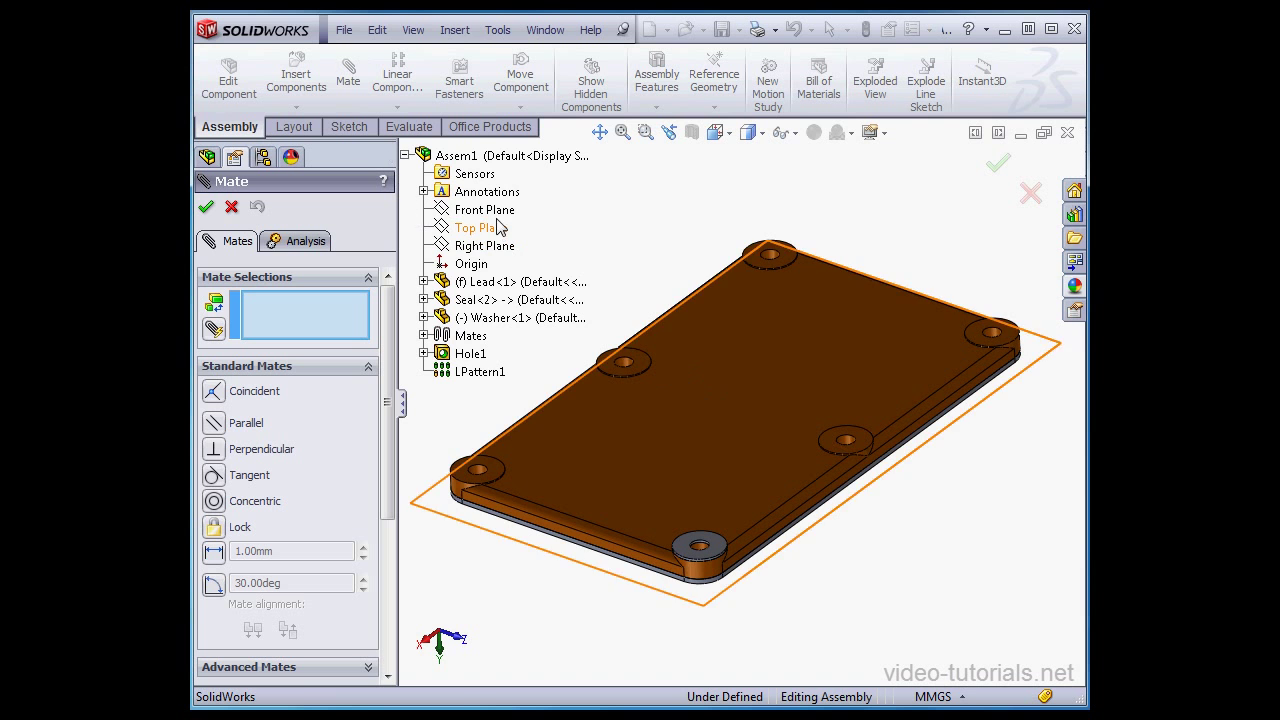
left_click(493, 218)
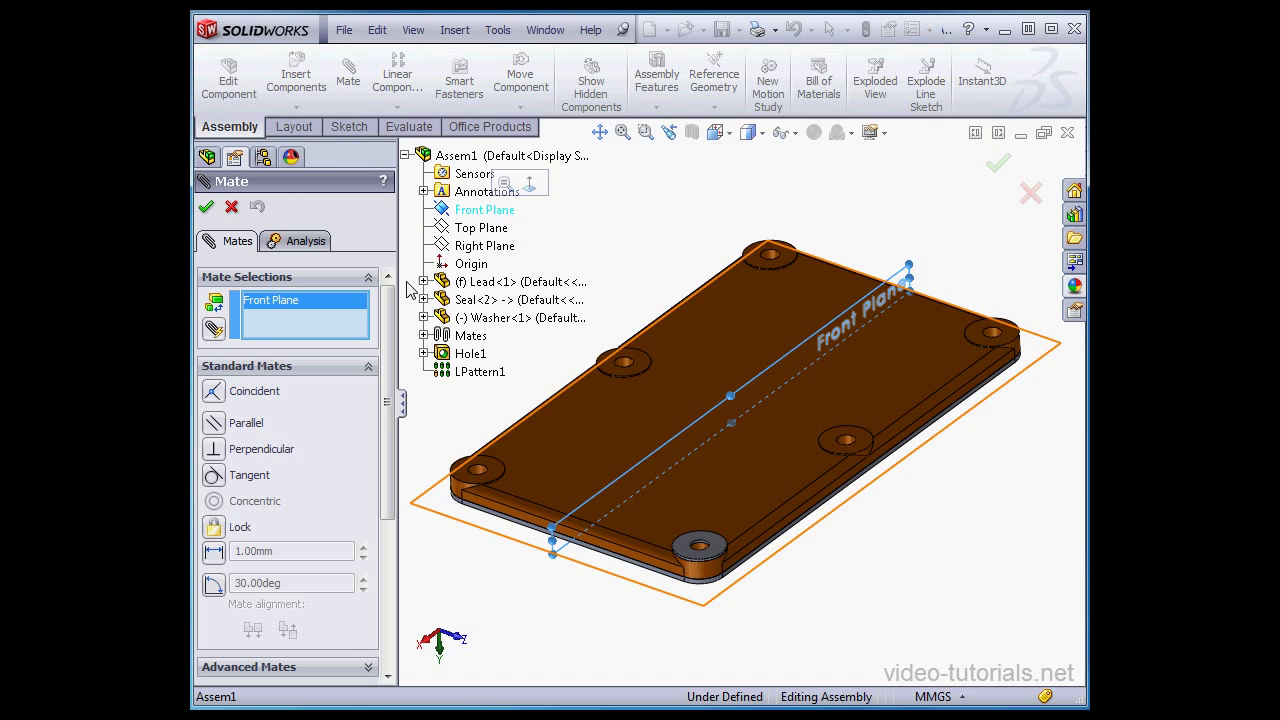
left_click(424, 318)
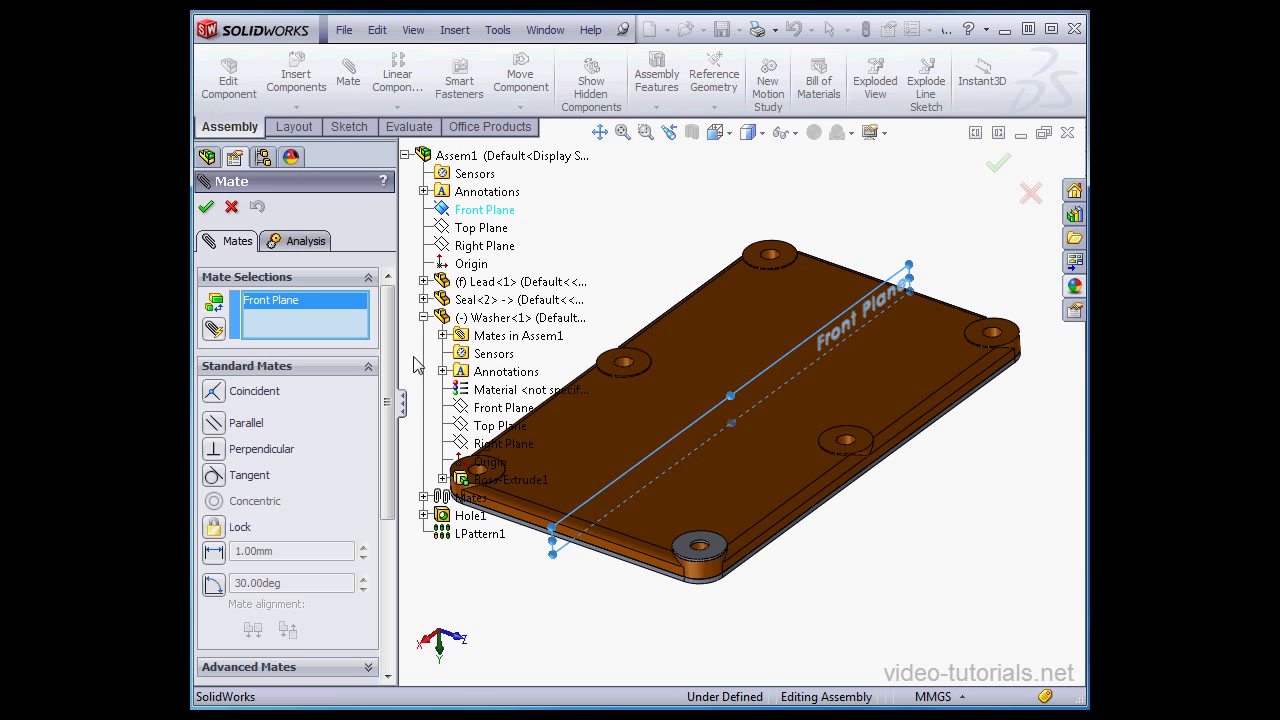
left_click(495, 410)
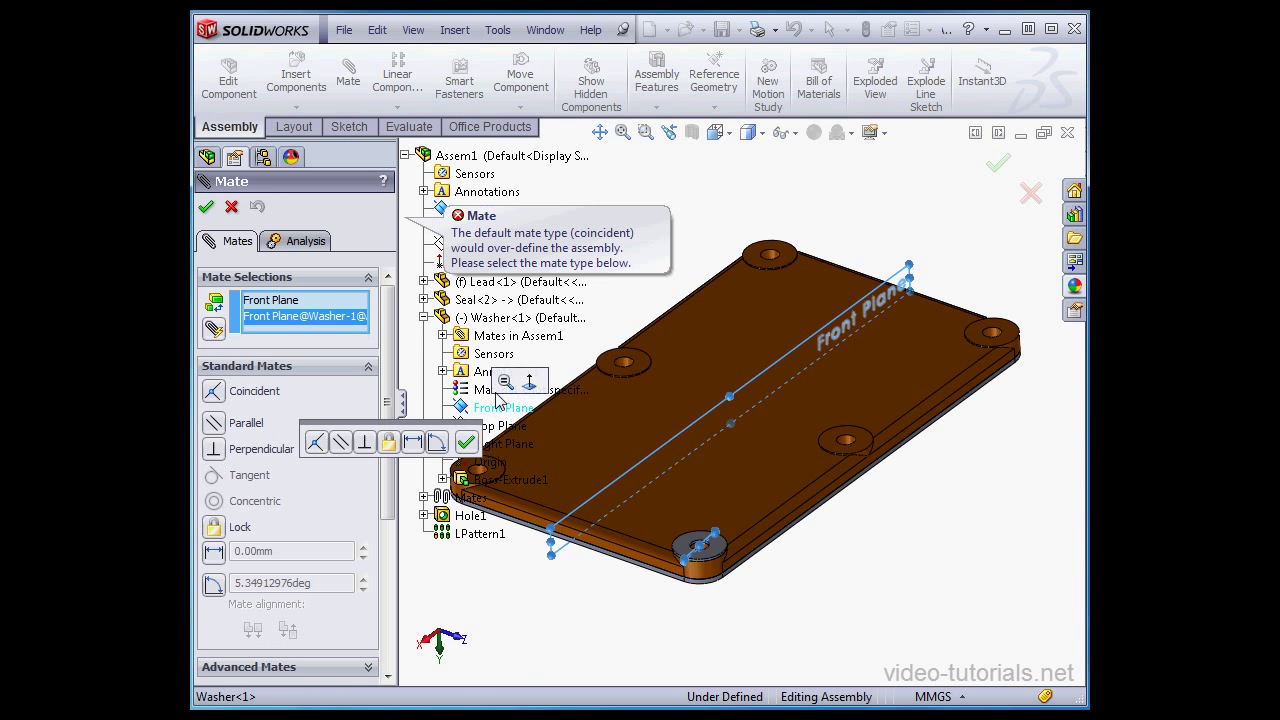
left_click(340, 443)
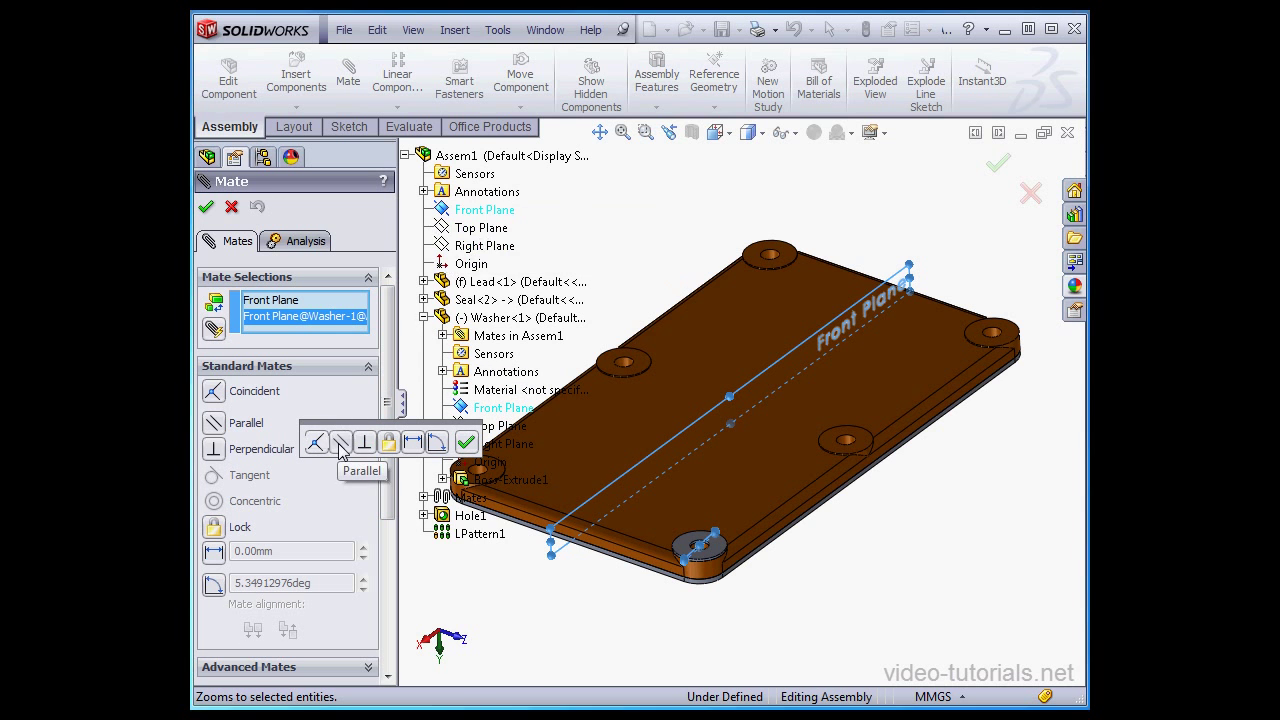
left_click(206, 207)
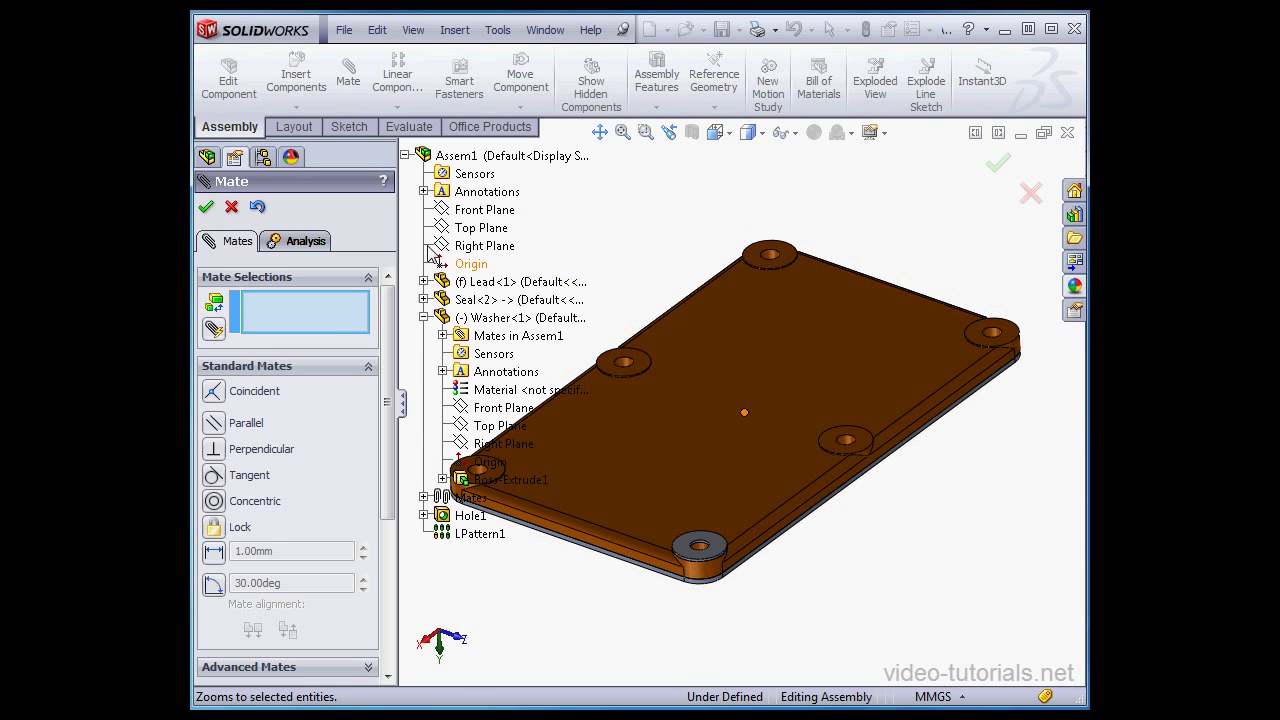
left_click(405, 156)
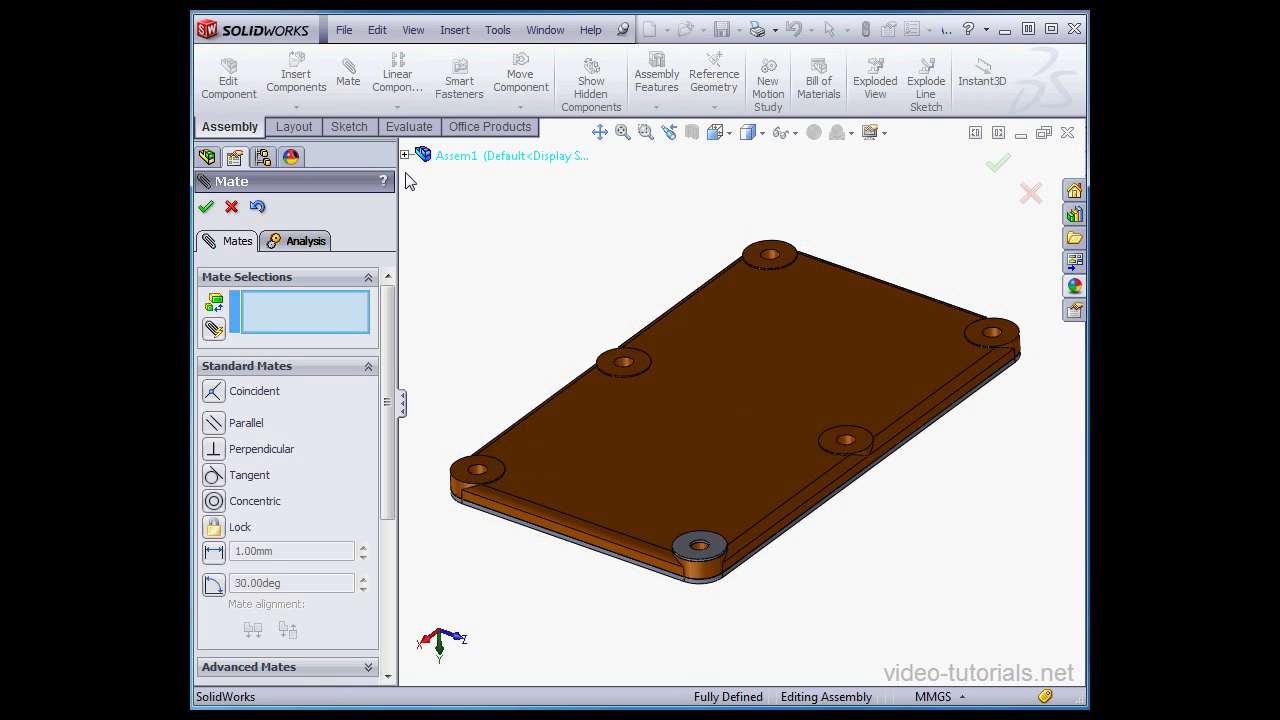
left_click(232, 208)
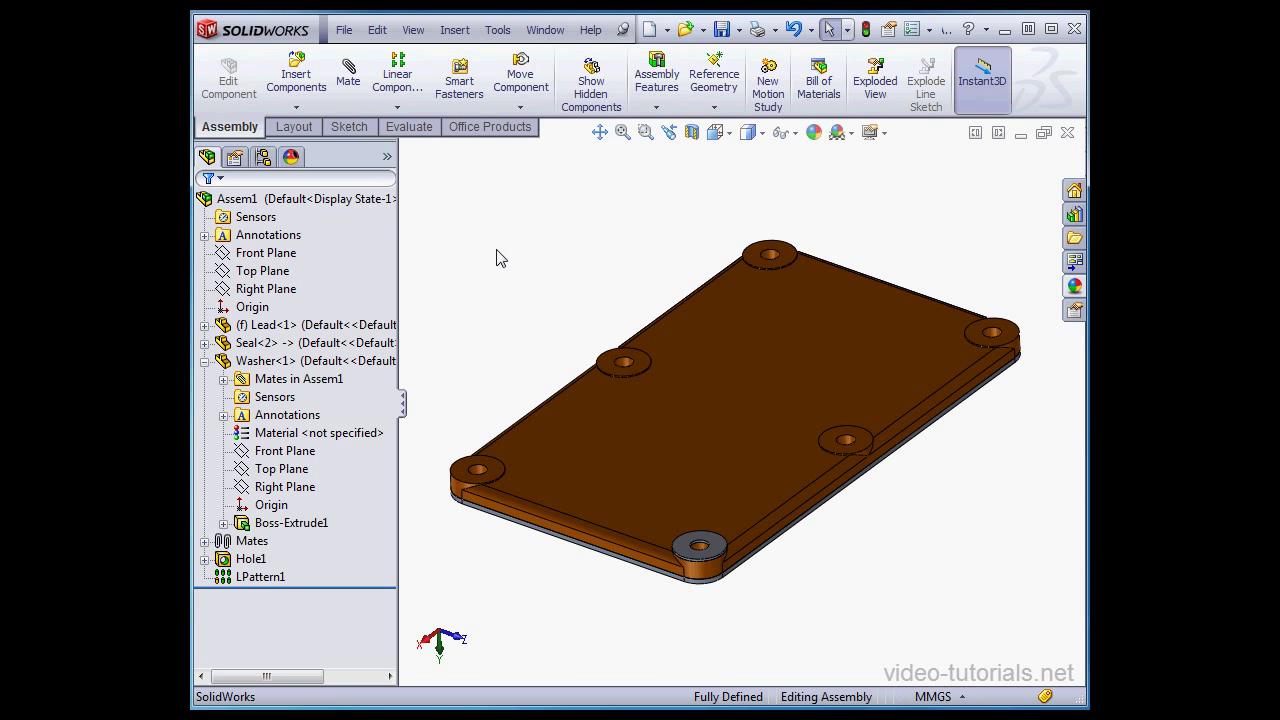
- Collapse Washer<1> in the FeatureManager design tree
left_click(205, 362)
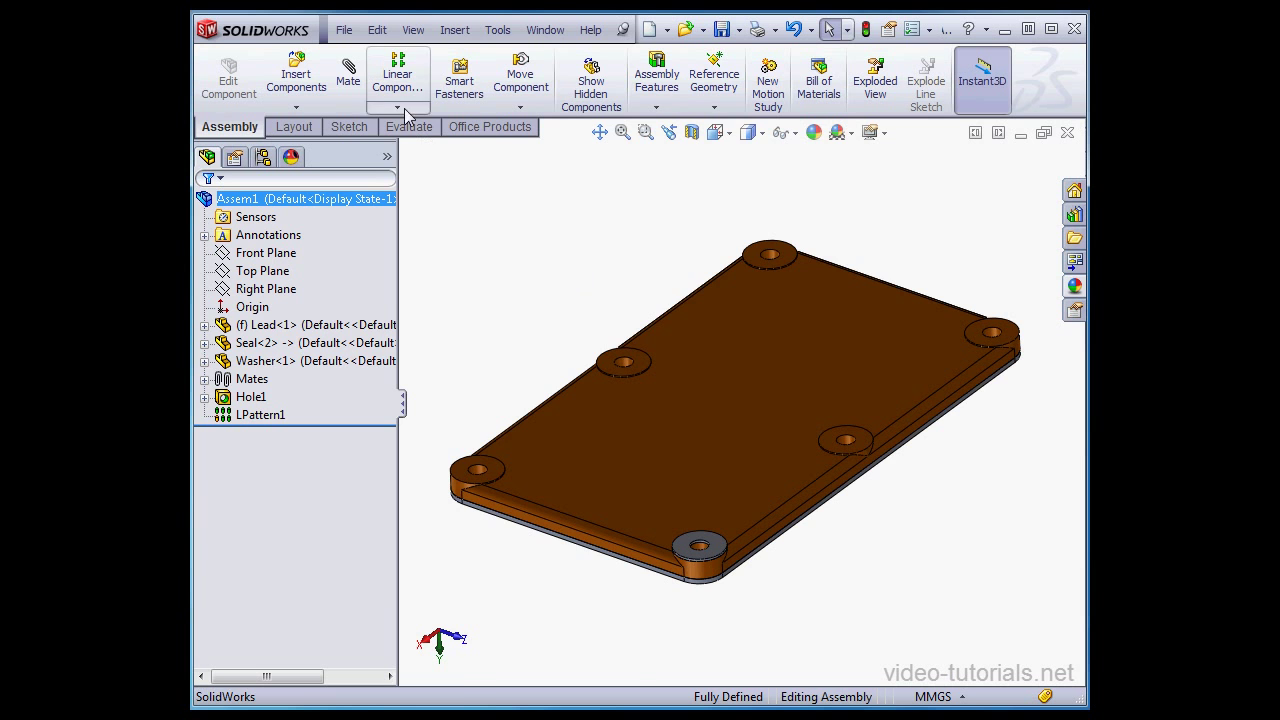
- Open the Assembly Features menu and its Linear Component Pattern dropdown
left_click(657, 108)
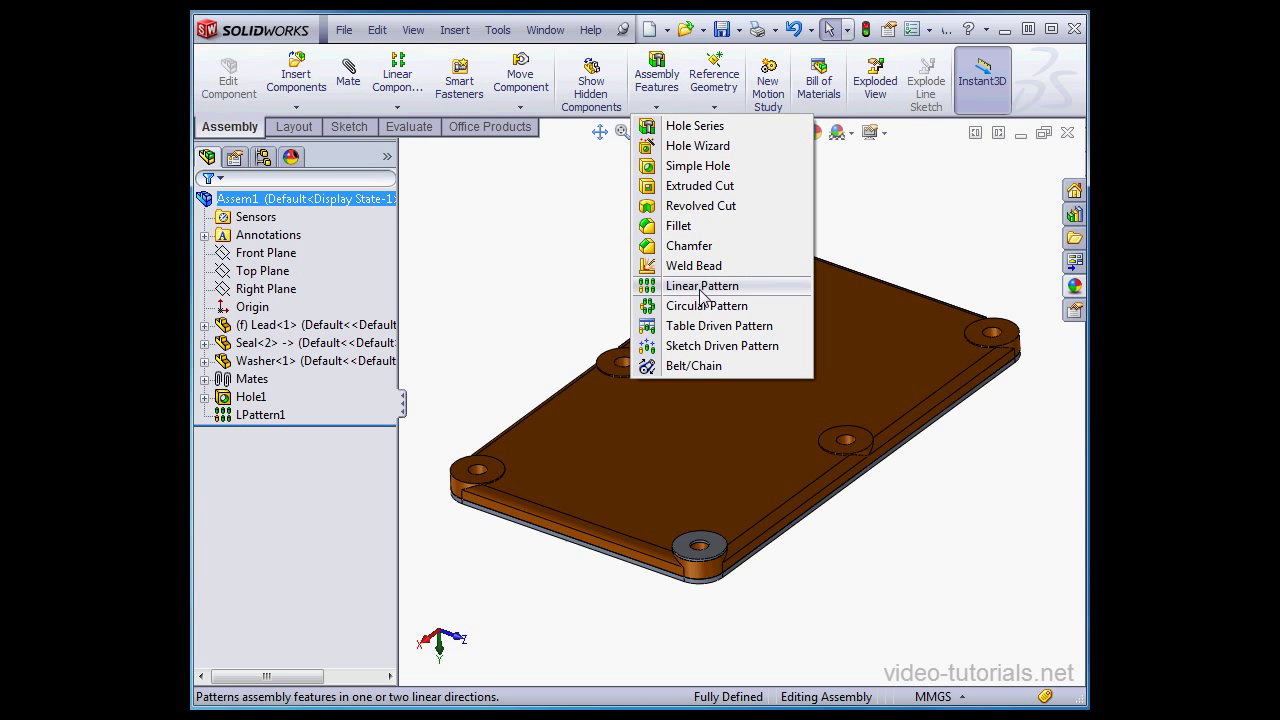
left_click(397, 106)
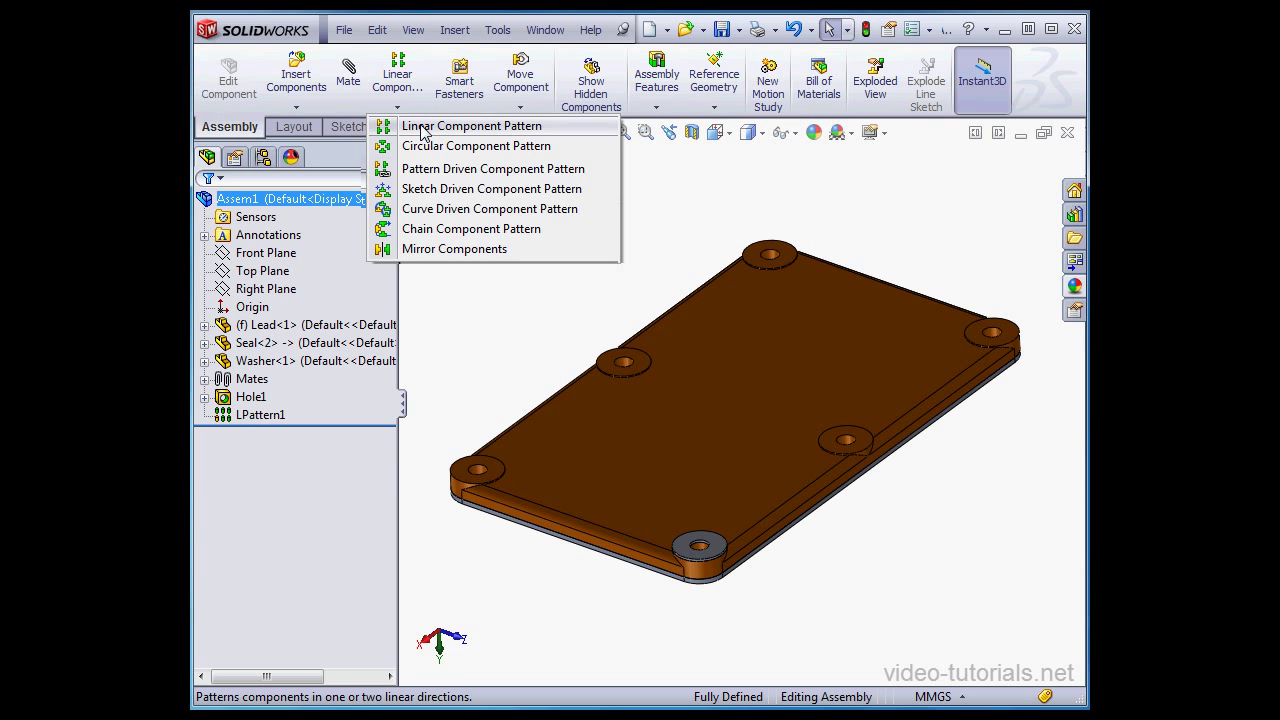
- Start a Linear Component Pattern with Washer<1> as the component to pattern
left_click(424, 132)
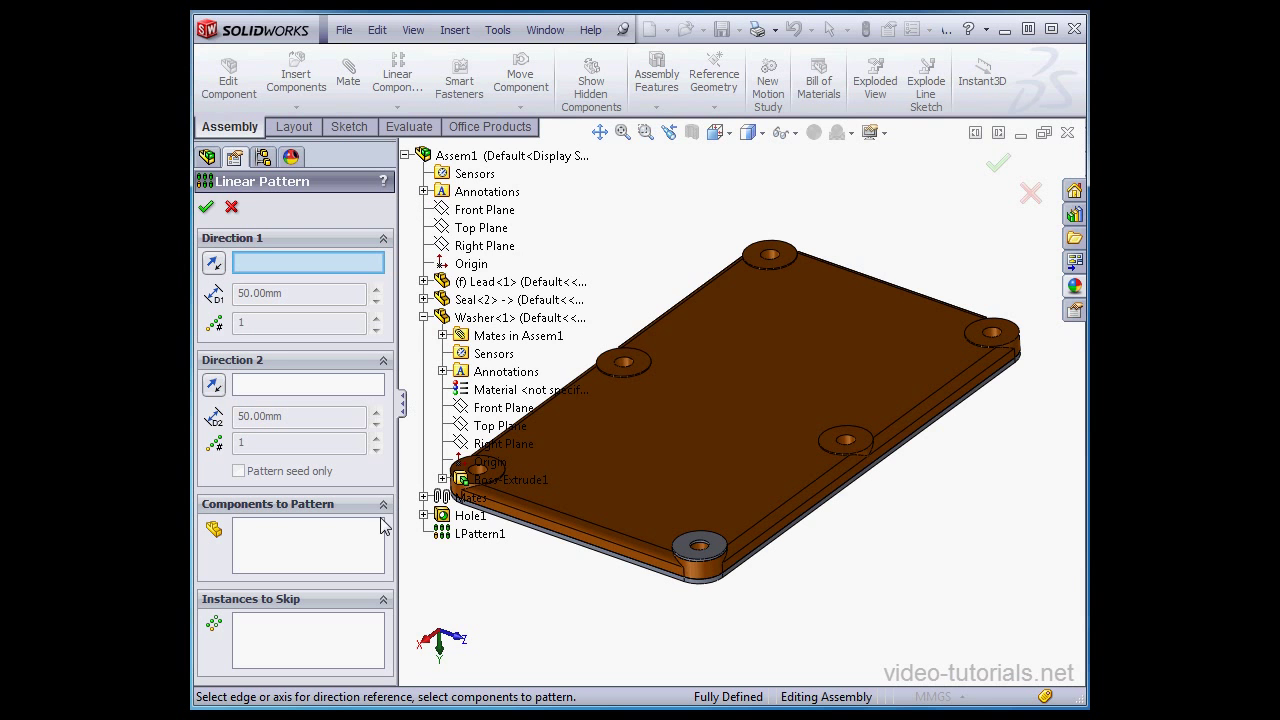
left_click(337, 556)
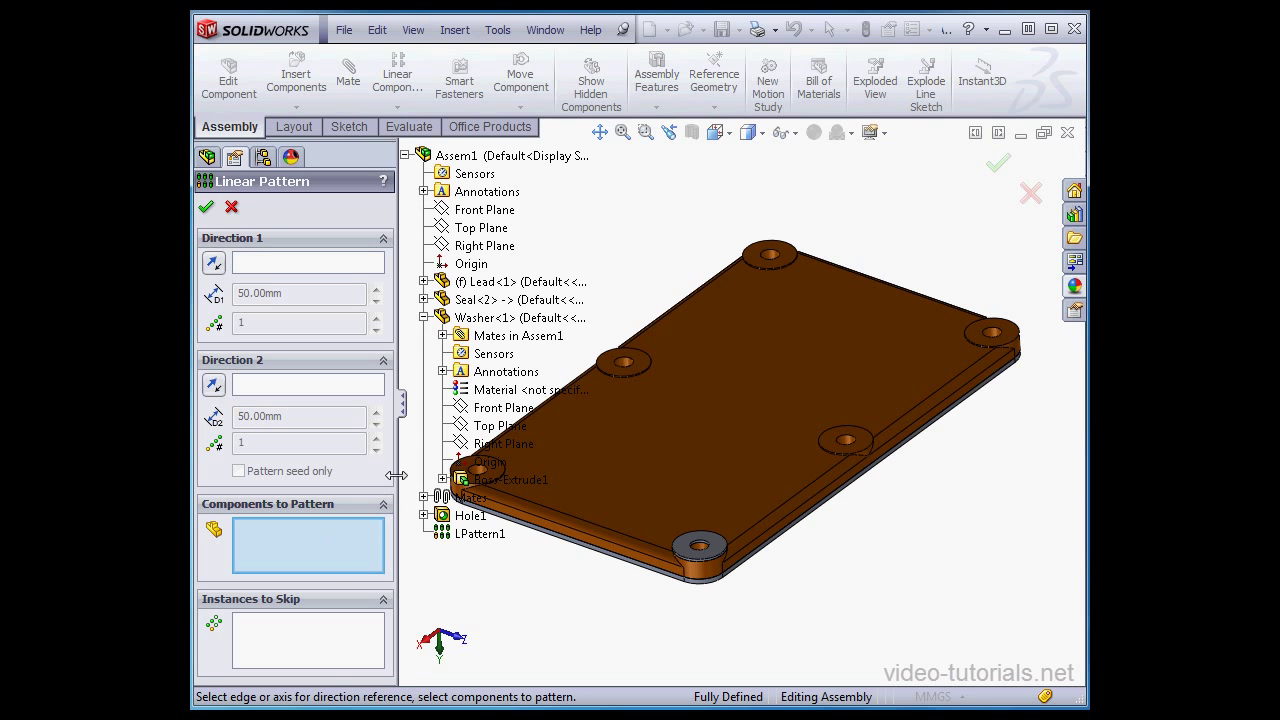
left_click(488, 320)
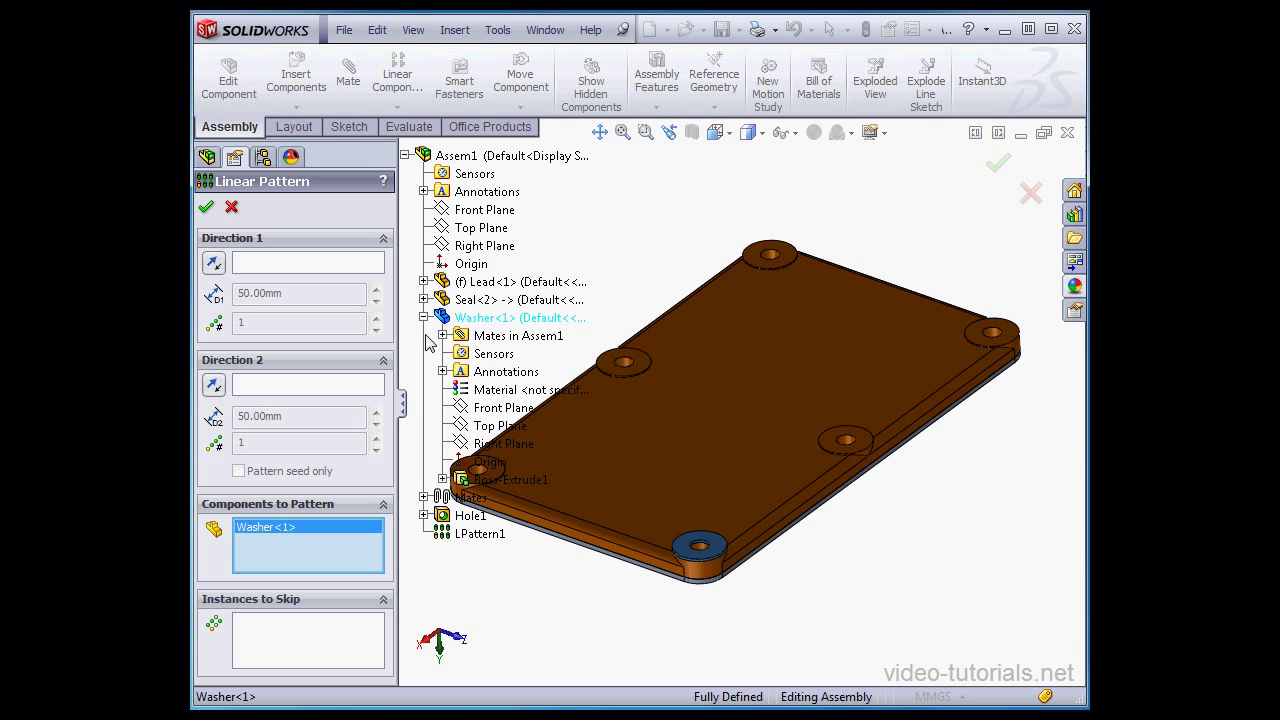
left_click(405, 156)
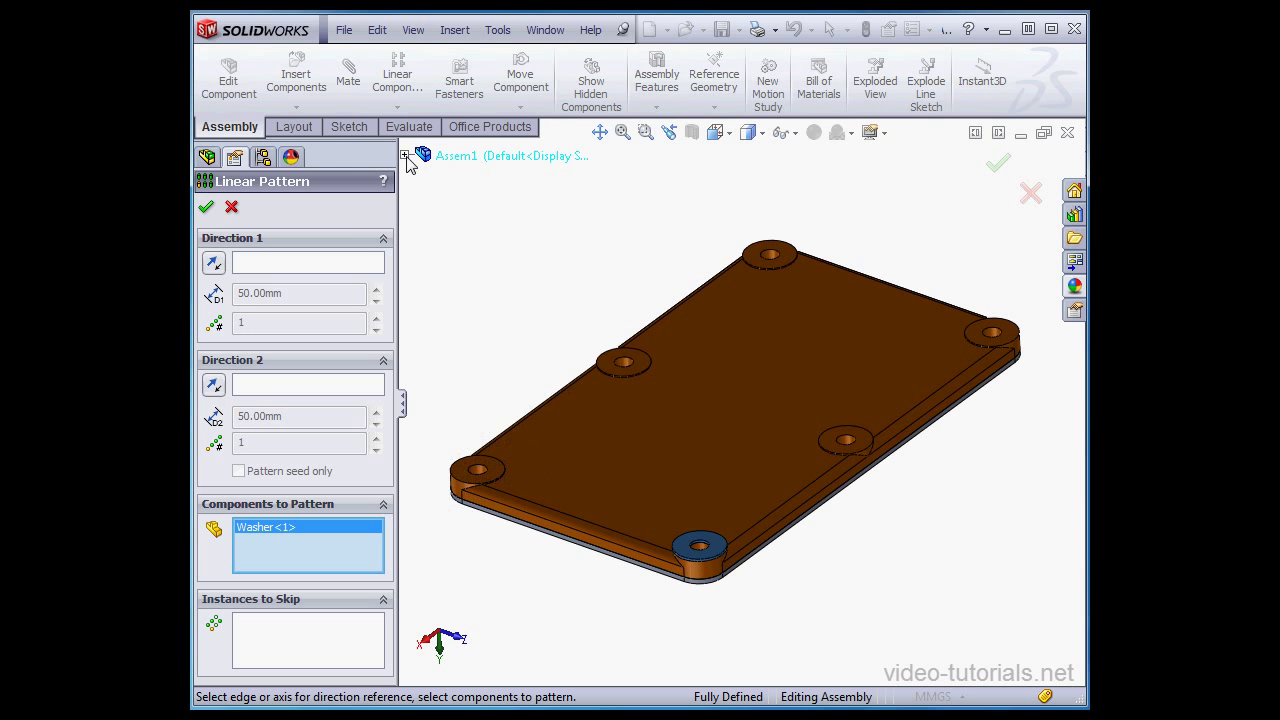
- Set Direction 1 along the plate's long edge with 3 instances spaced 90 mm
left_click(305, 262)
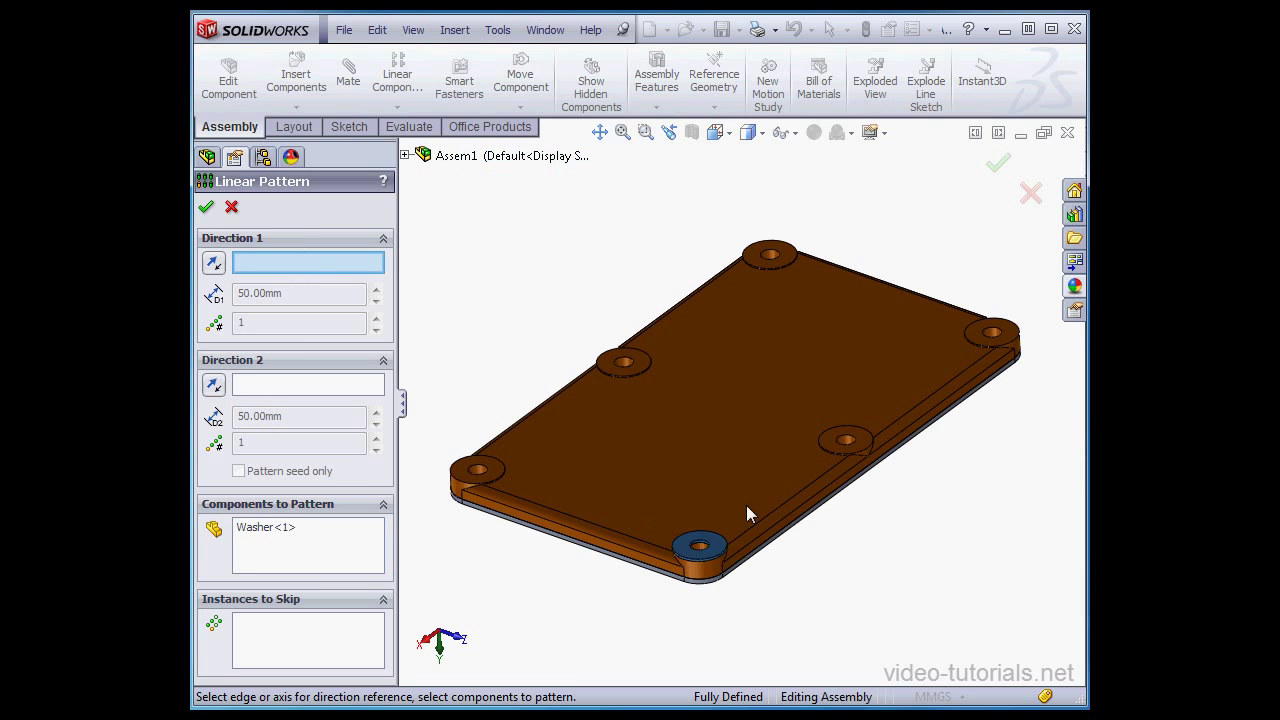
left_click(783, 515)
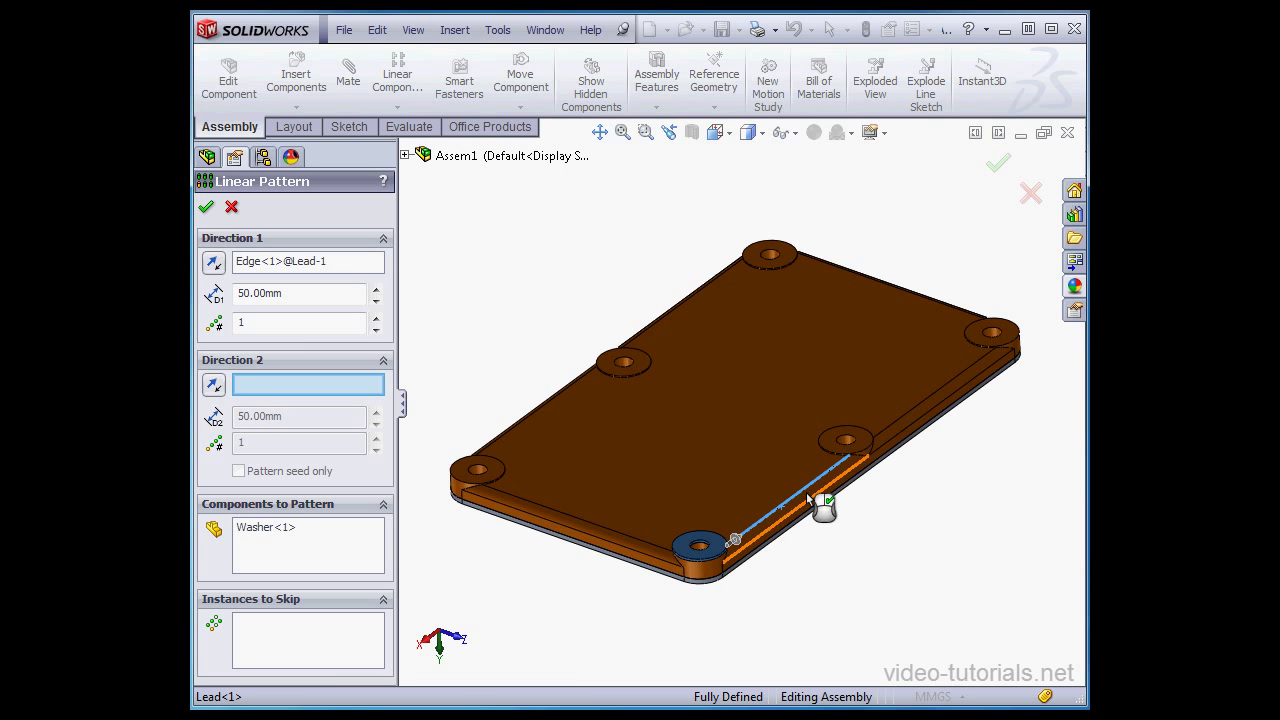
left_click(376, 319)
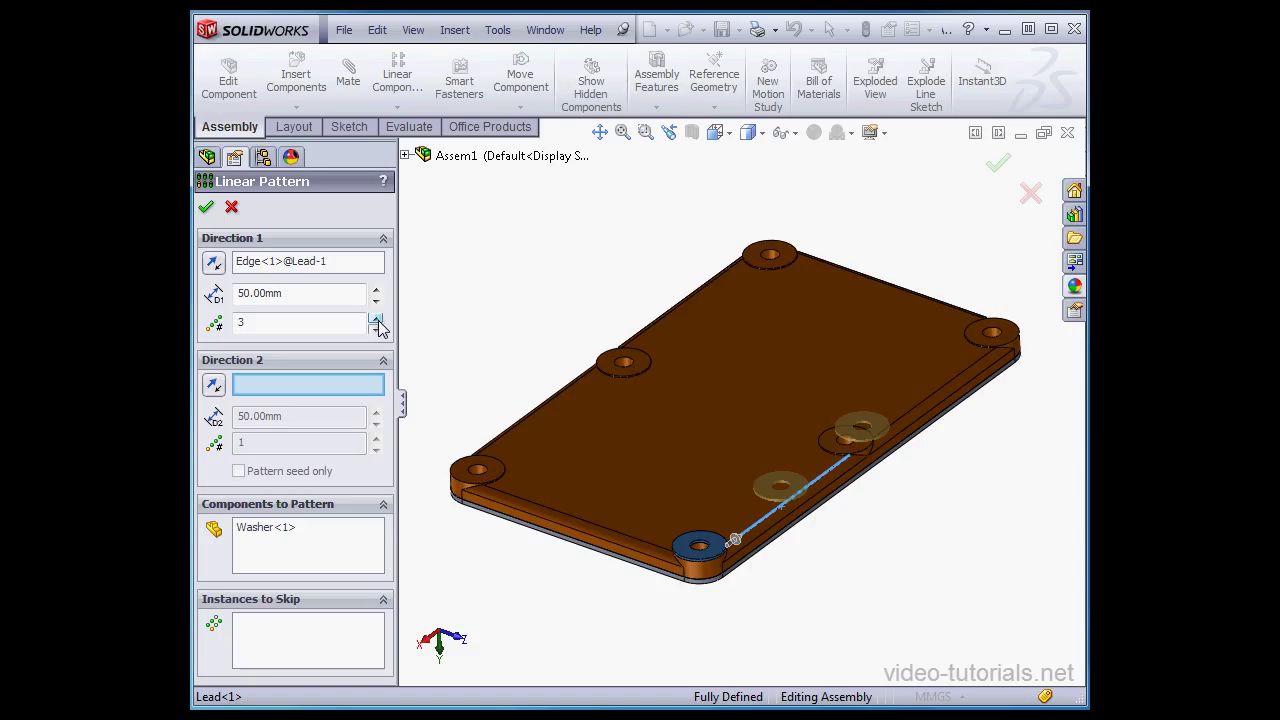
left_click(376, 289)
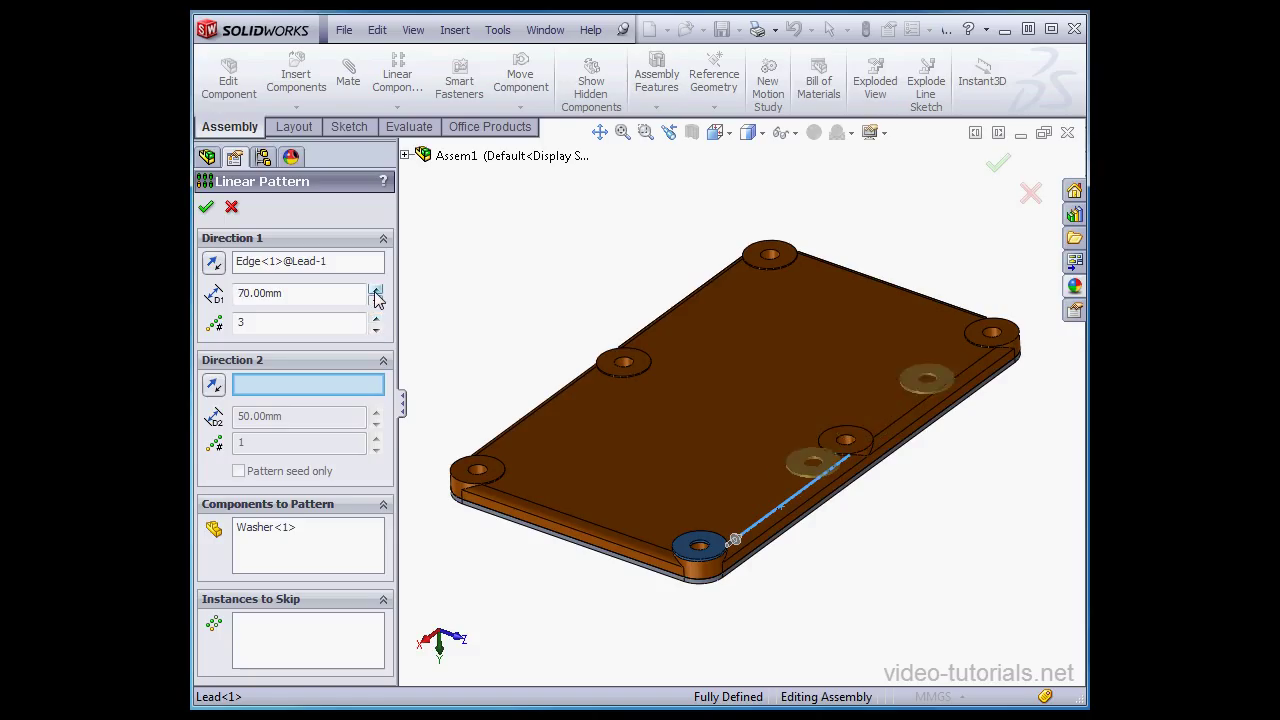
left_click(376, 289)
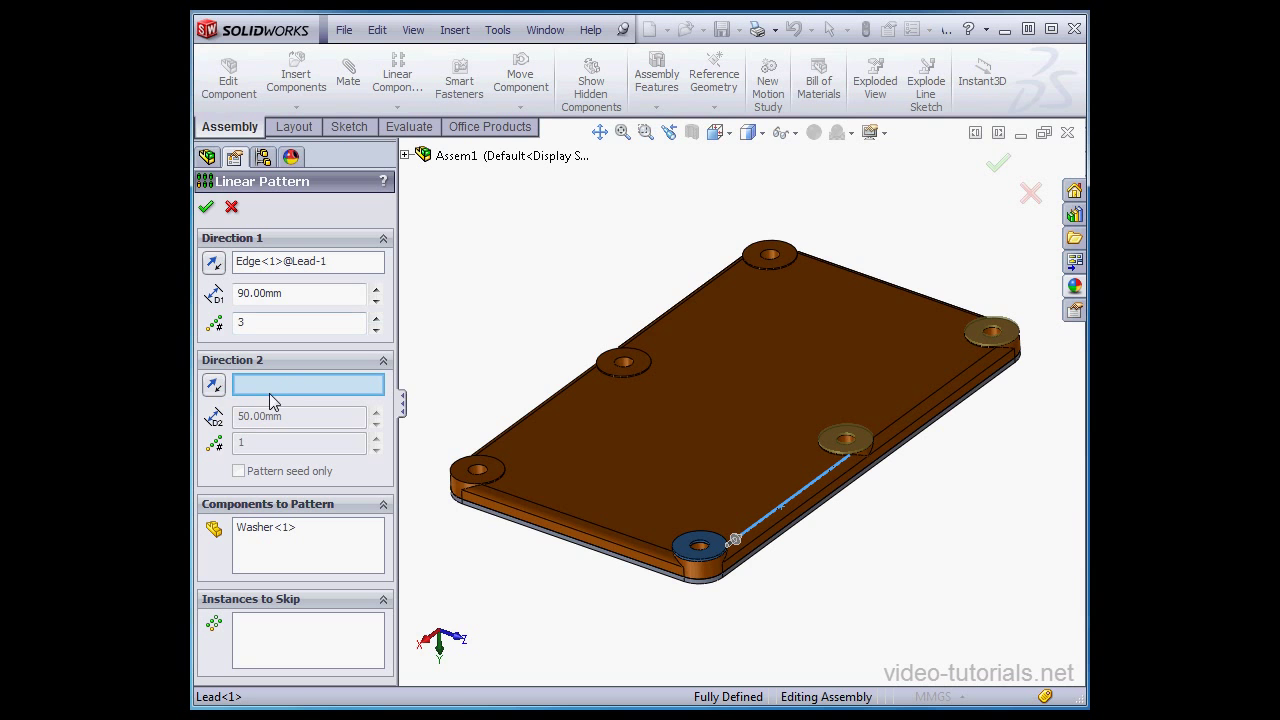
- Set Direction 2 along the reversed front edge with 2 instances spaced 100 mm
left_click(603, 537)
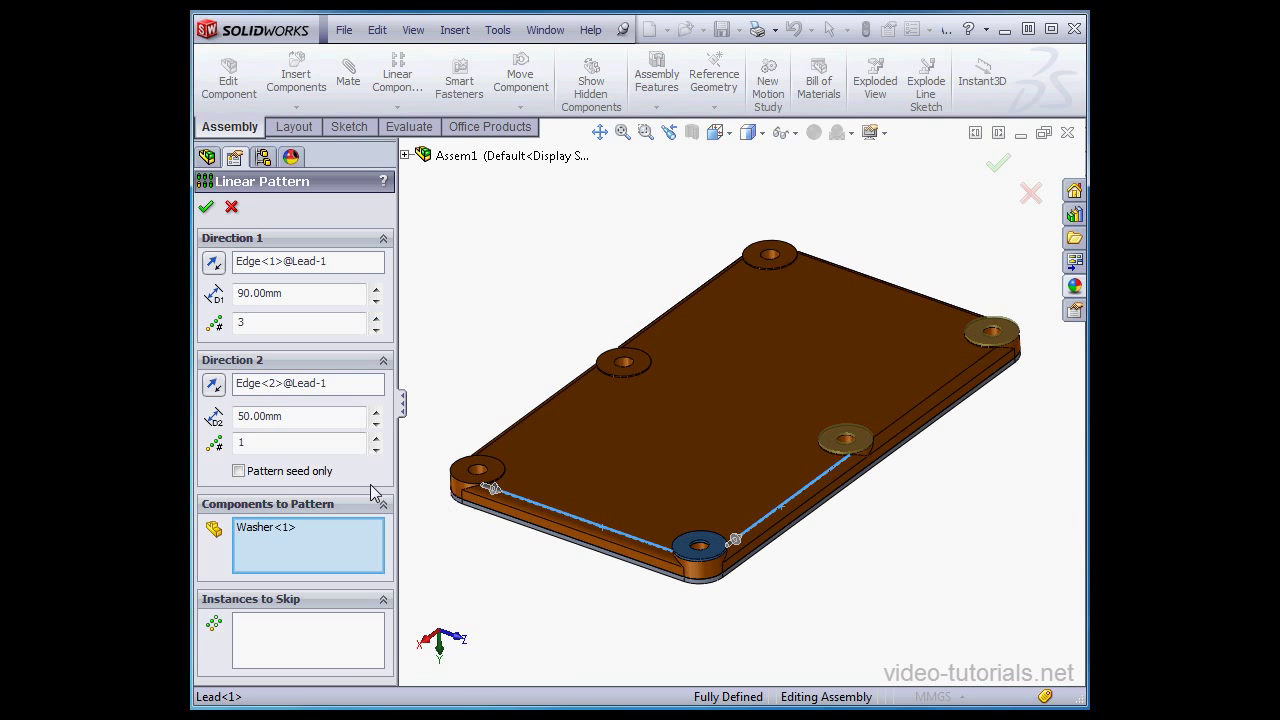
left_click(212, 390)
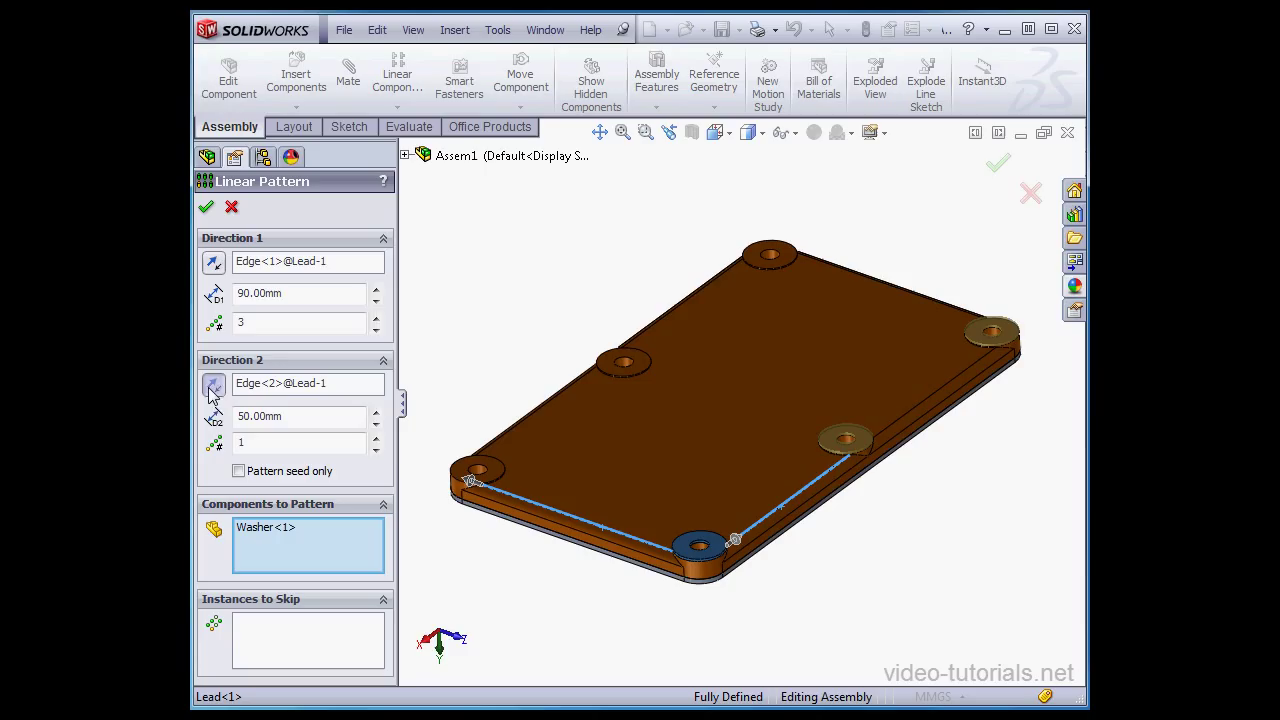
left_click(376, 439)
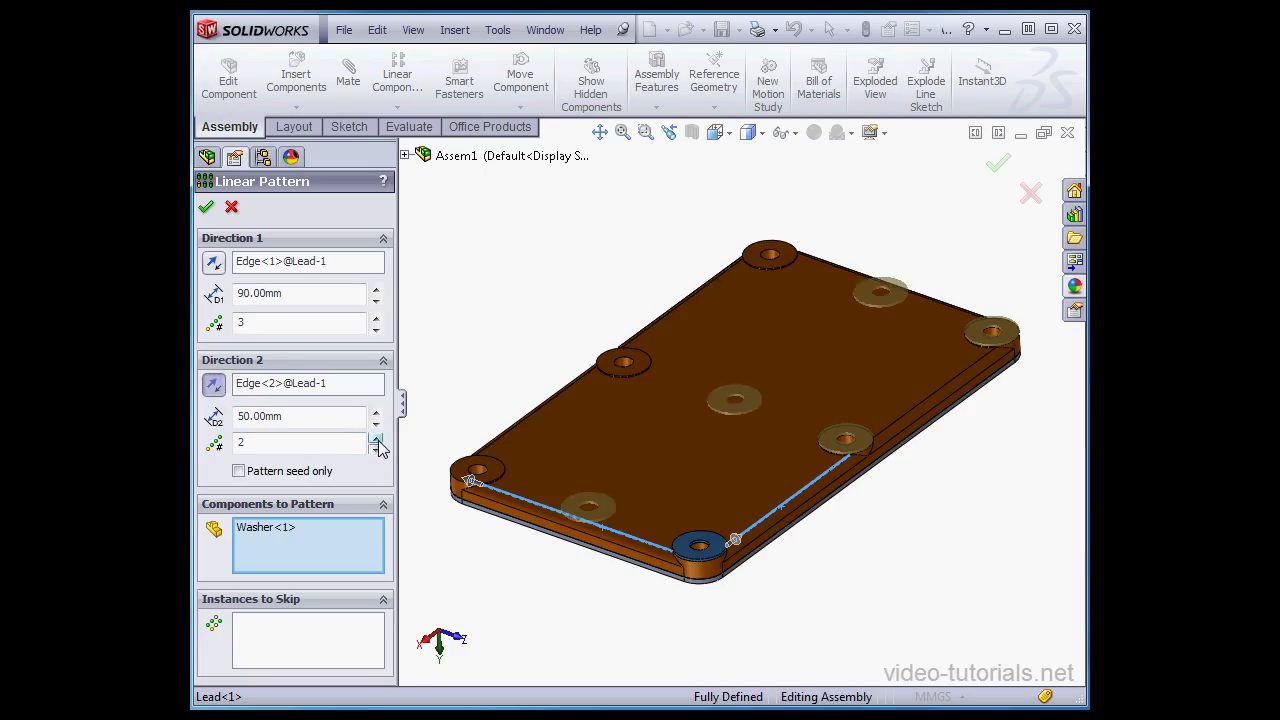
left_click(376, 411)
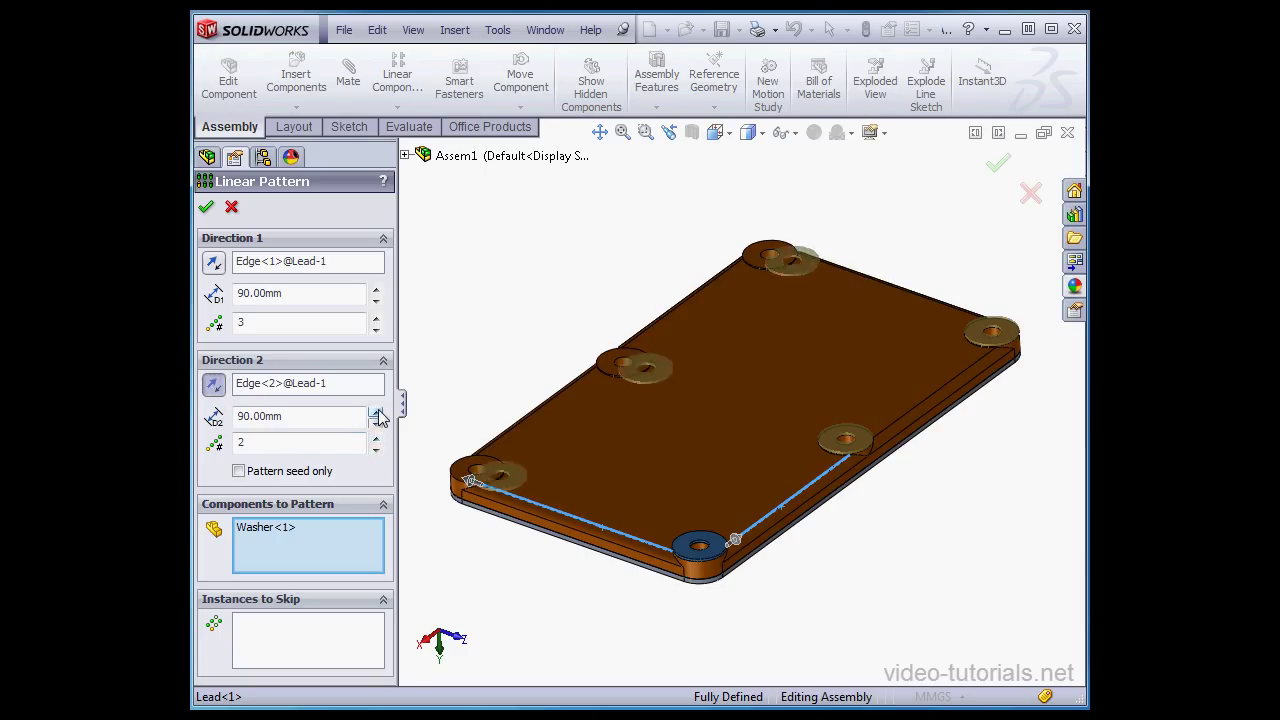
left_click(376, 411)
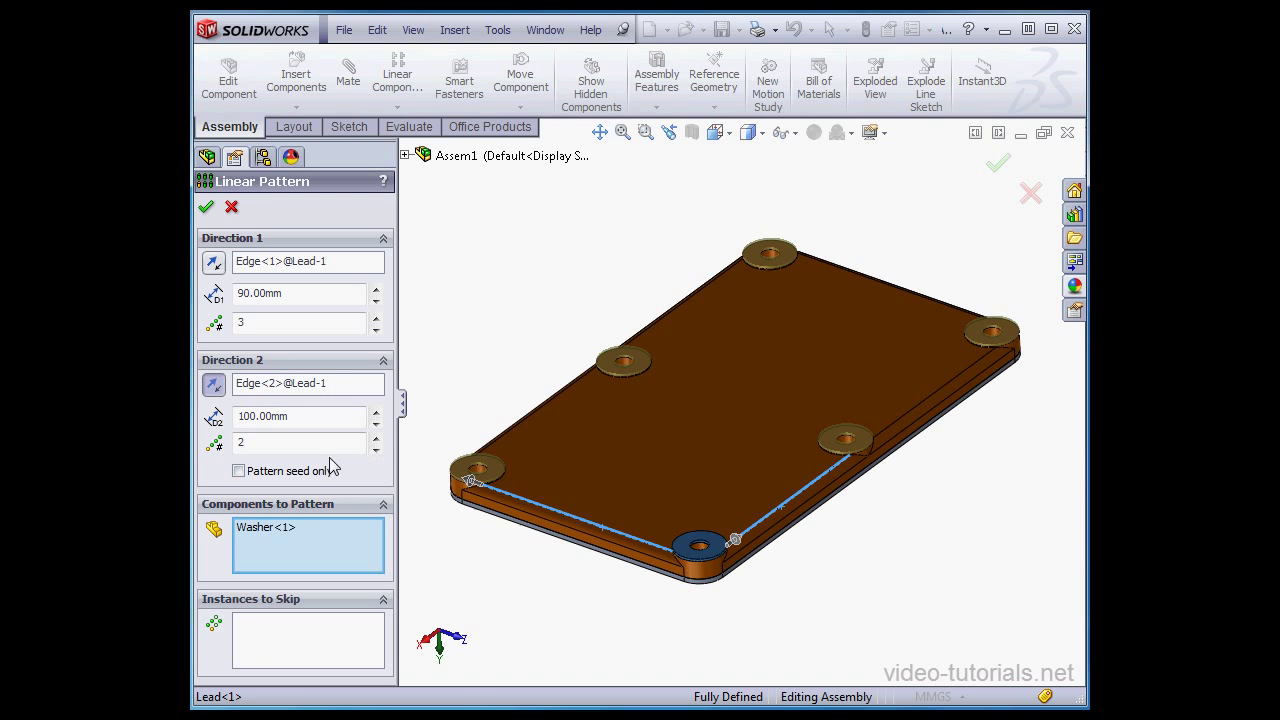
left_click(239, 471)
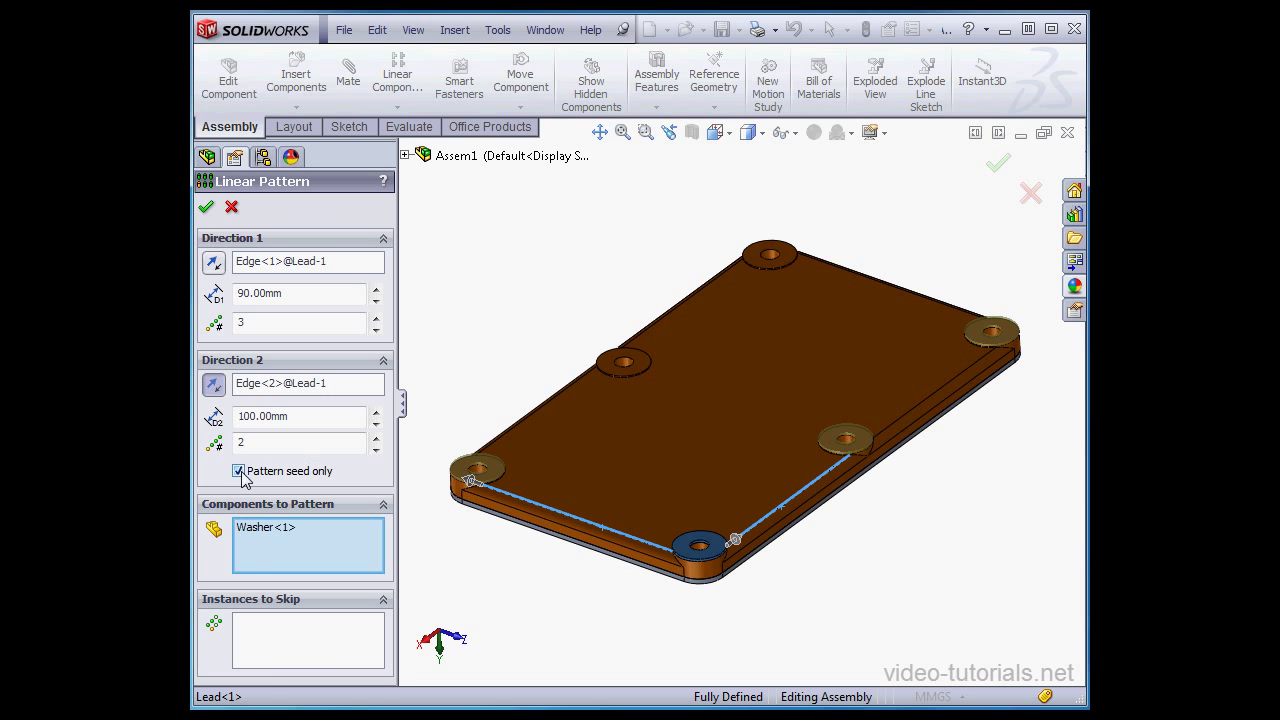
left_click(238, 471)
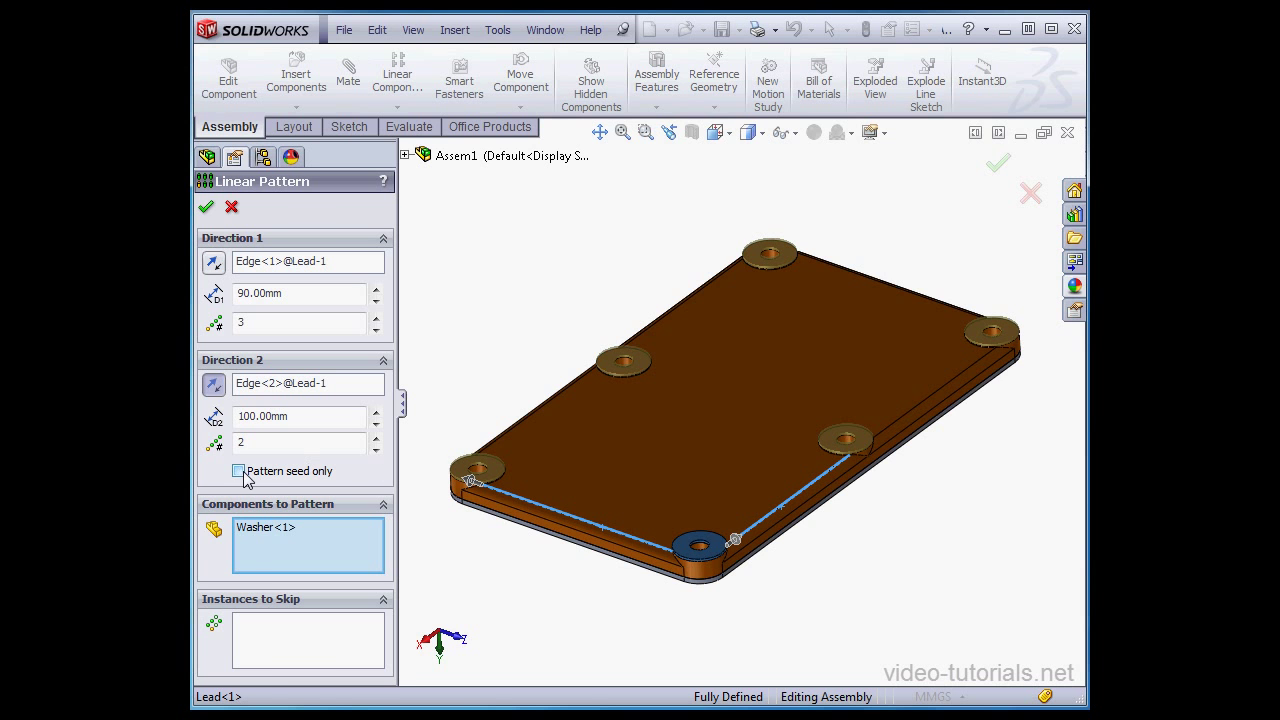
- Confirm the pattern with no skipped instances and expand LocalLPattern1 showing Washer<2>–<6>
left_click(304, 638)
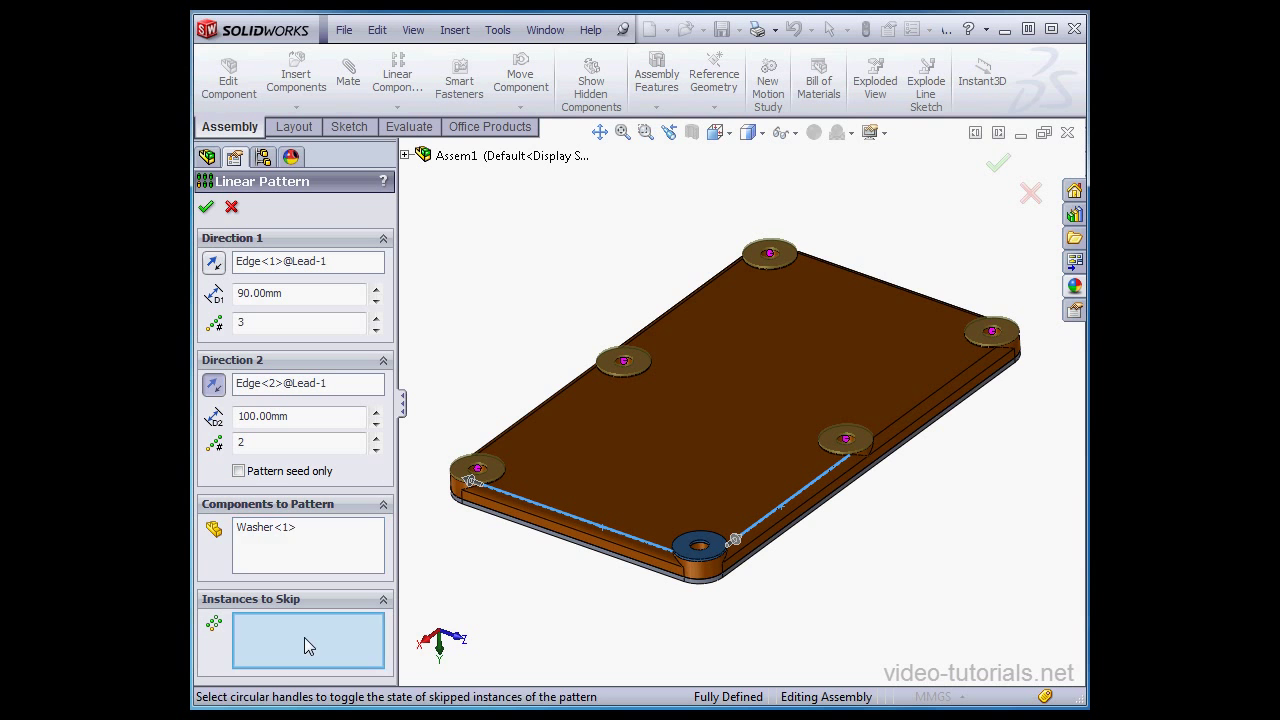
left_click(623, 362)
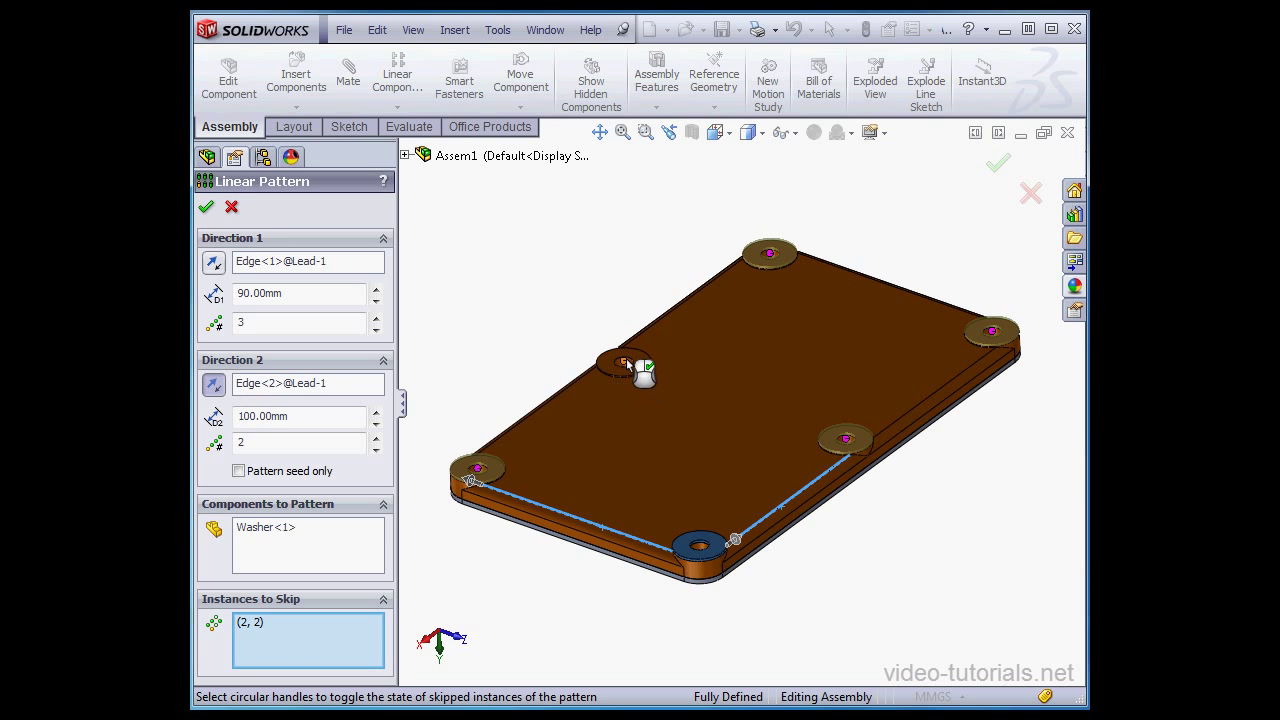
left_click(625, 364)
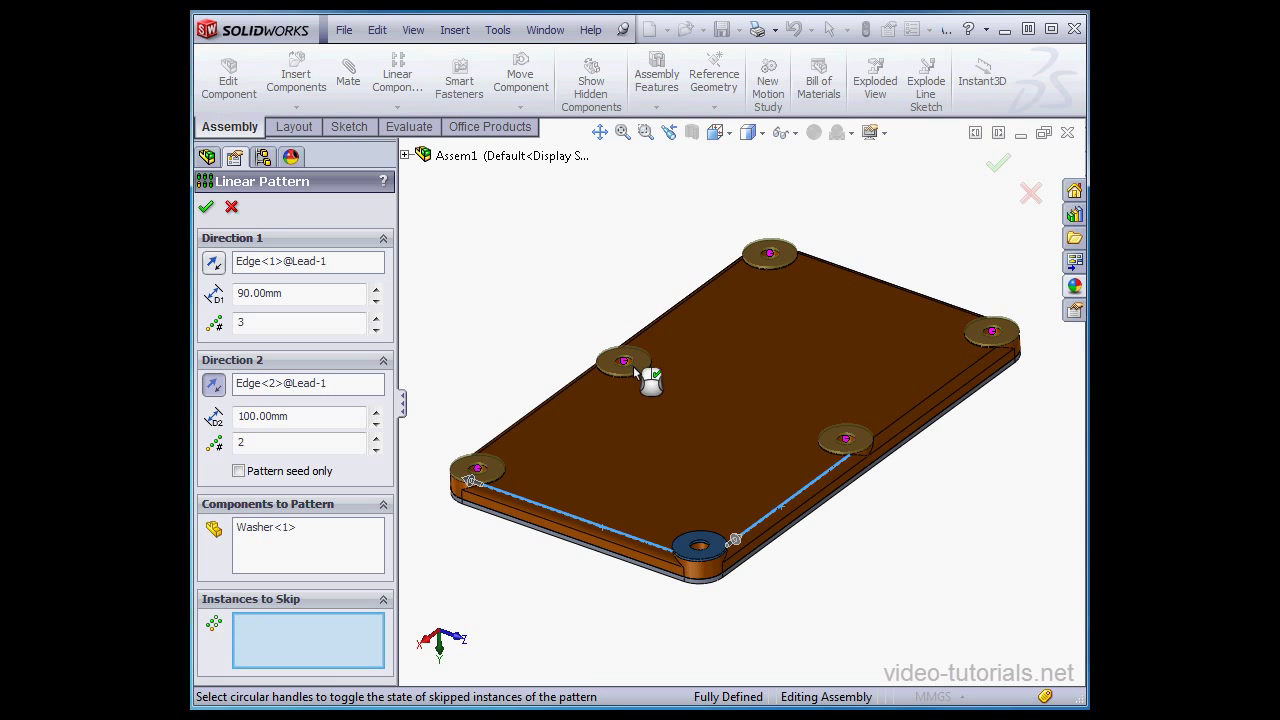
left_click(205, 209)
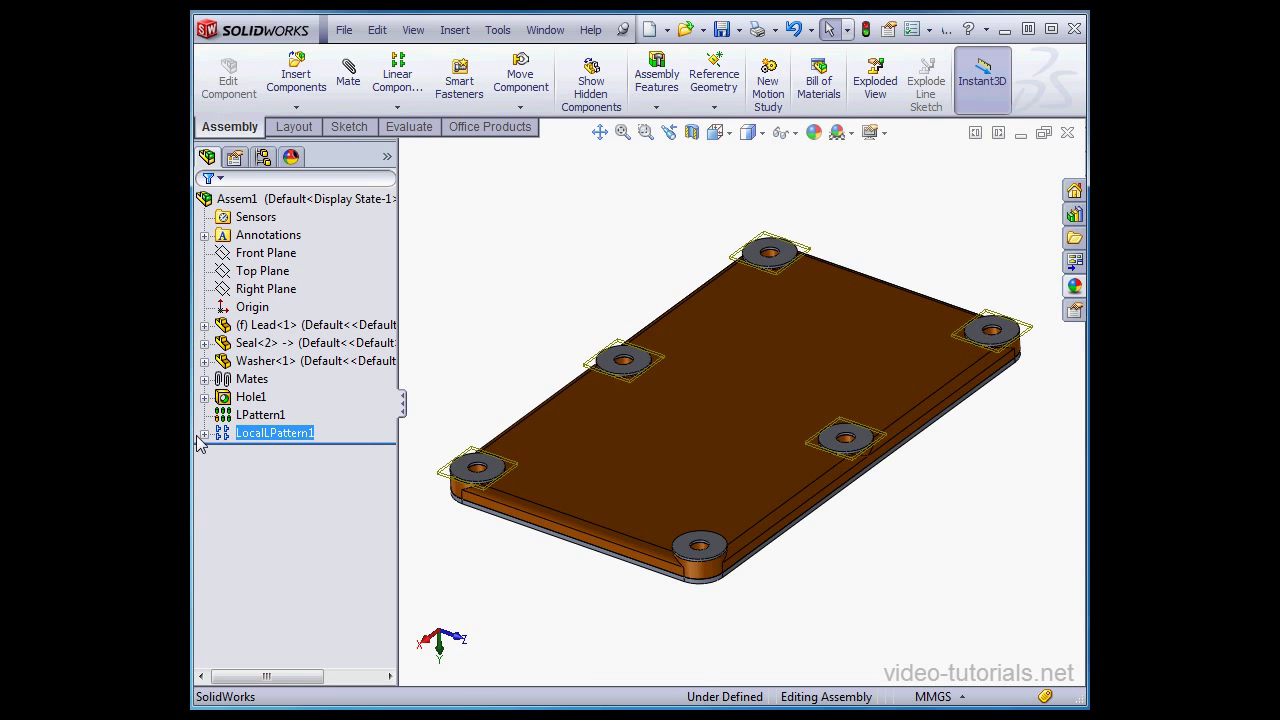
left_click(204, 433)
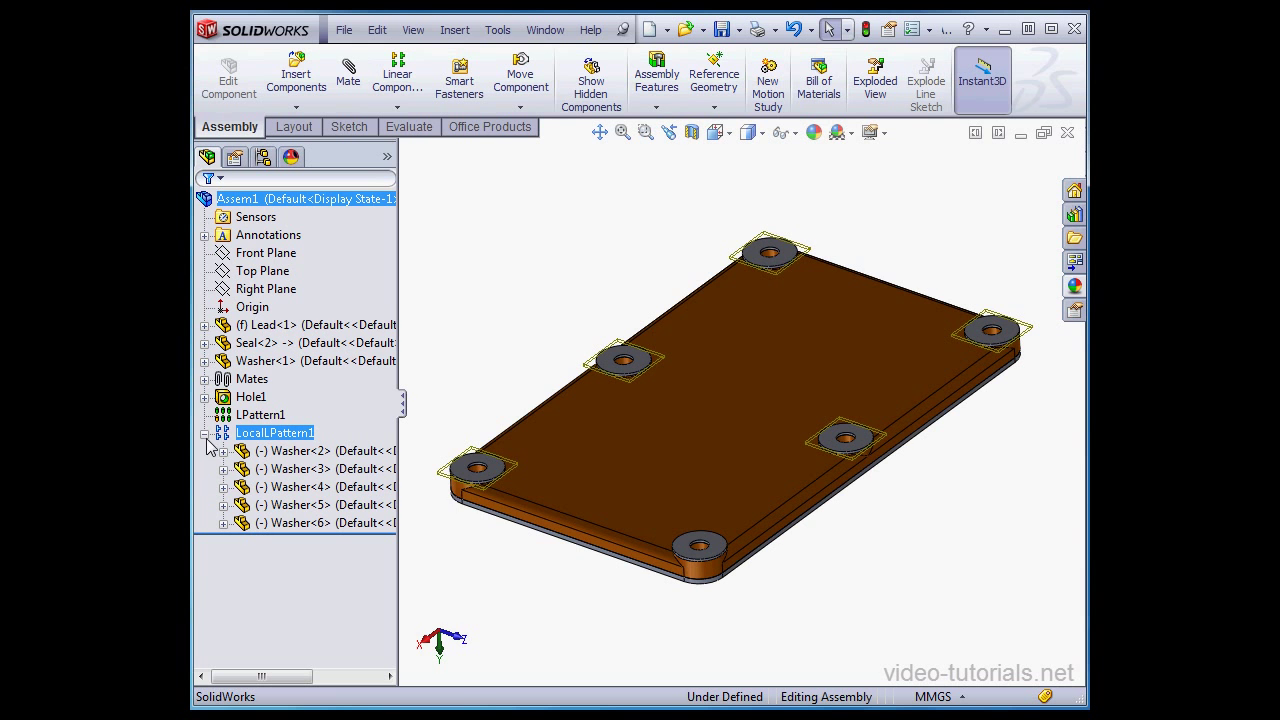